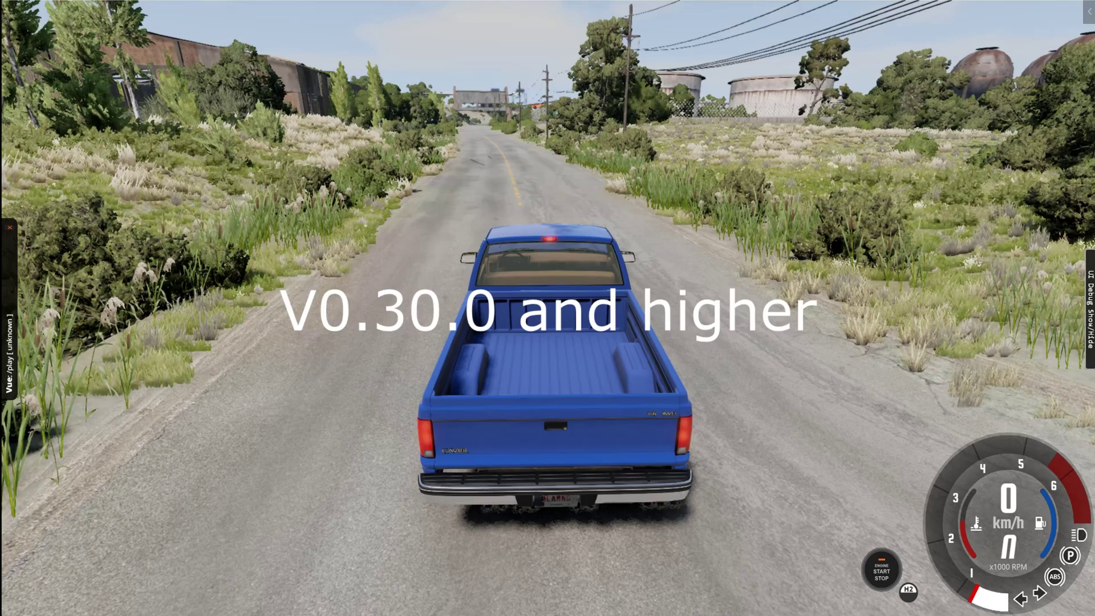
key(Up)
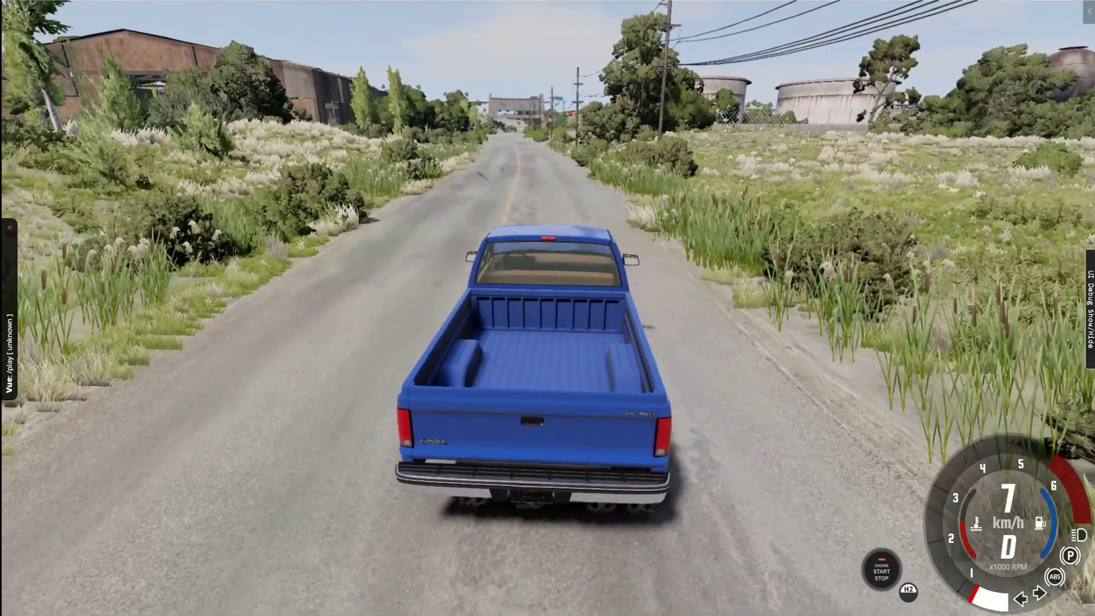
key(Down)
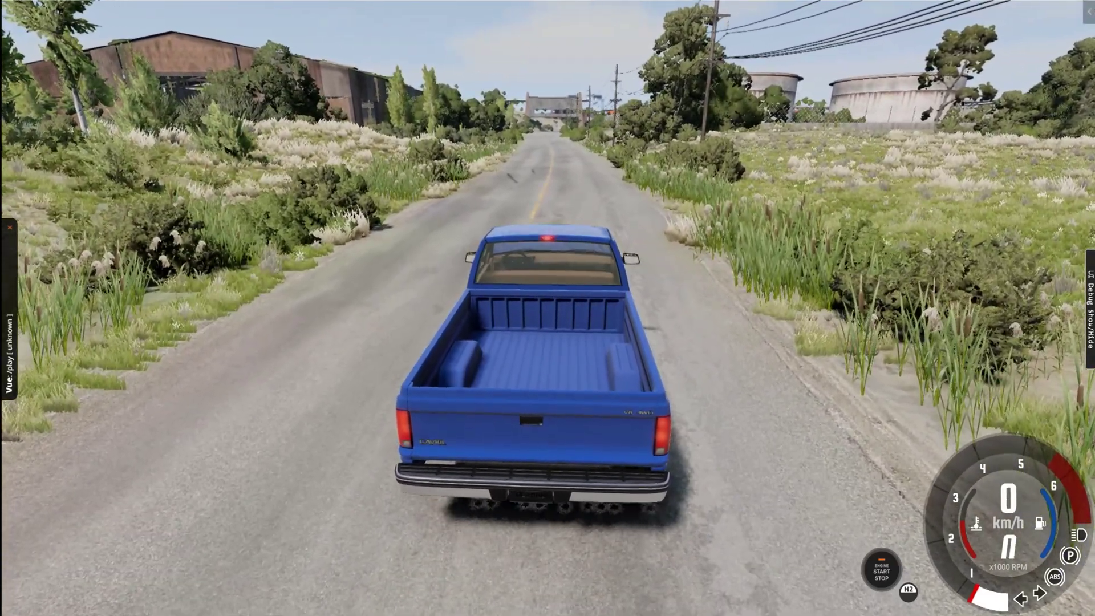
mouse_move(547, 308)
right_down()
mouse_move(588, 245)
mouse_move(562, 305)
right_up()
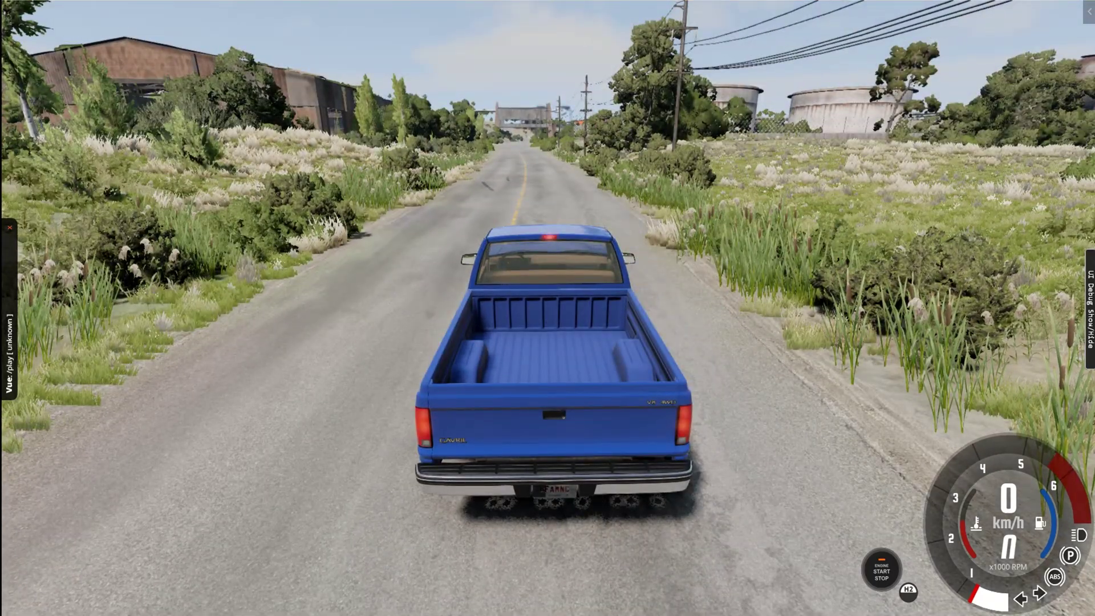
Open the world editor and switch it to the ScriptAI Editor mode.
key(F11)
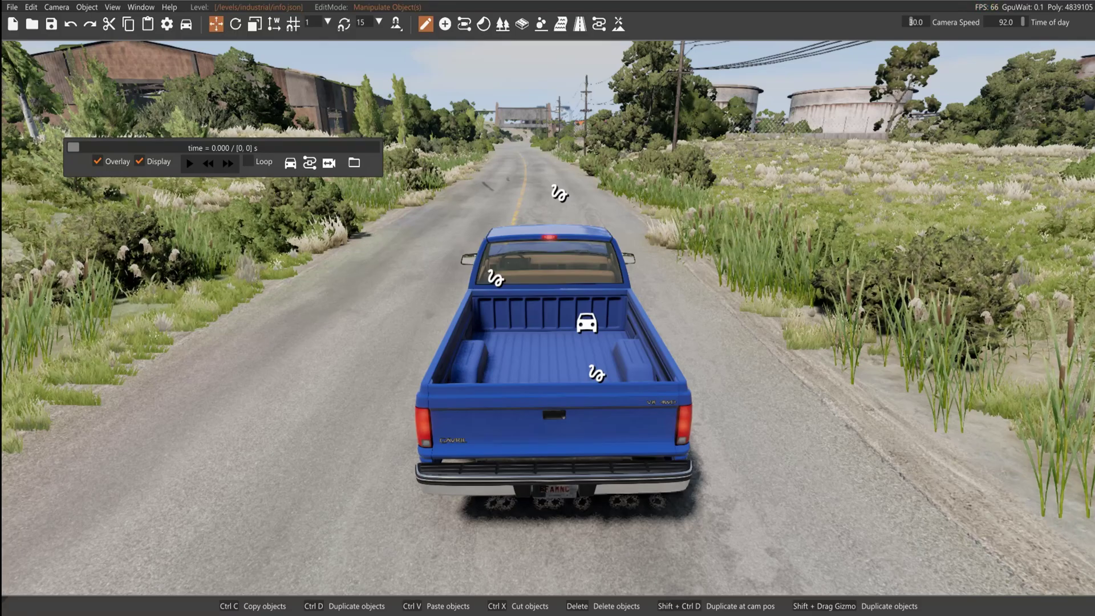
click(599, 24)
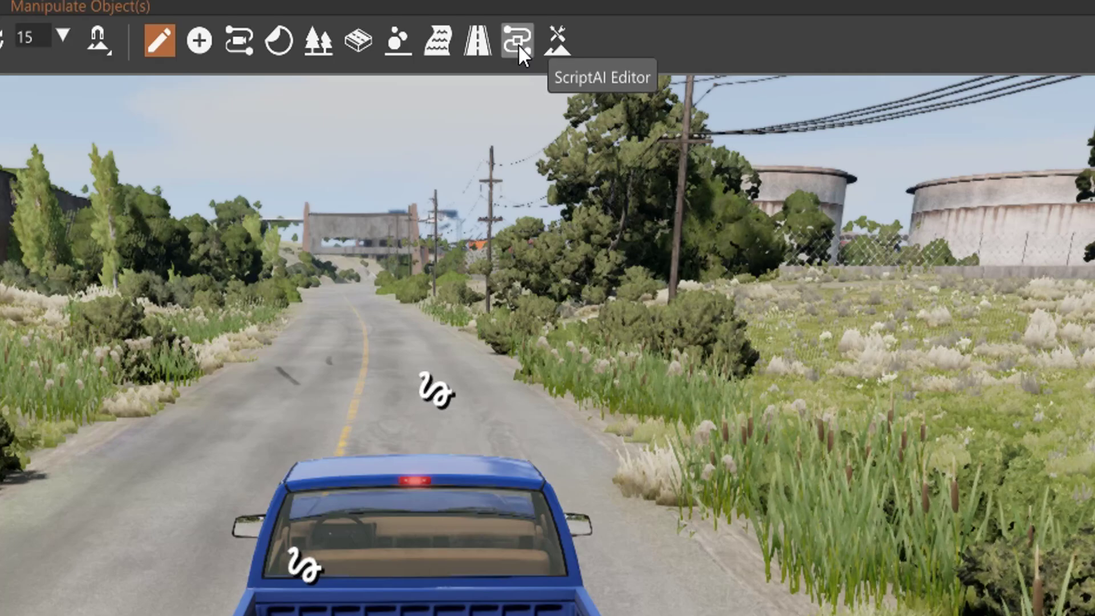
click(517, 41)
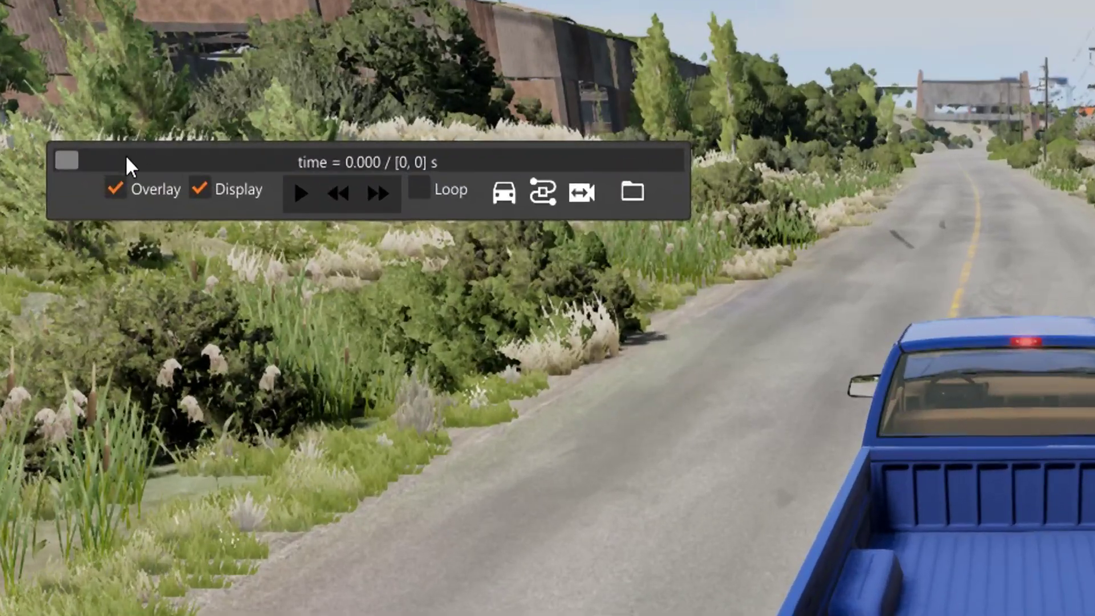
drag(52, 129, 439, 137)
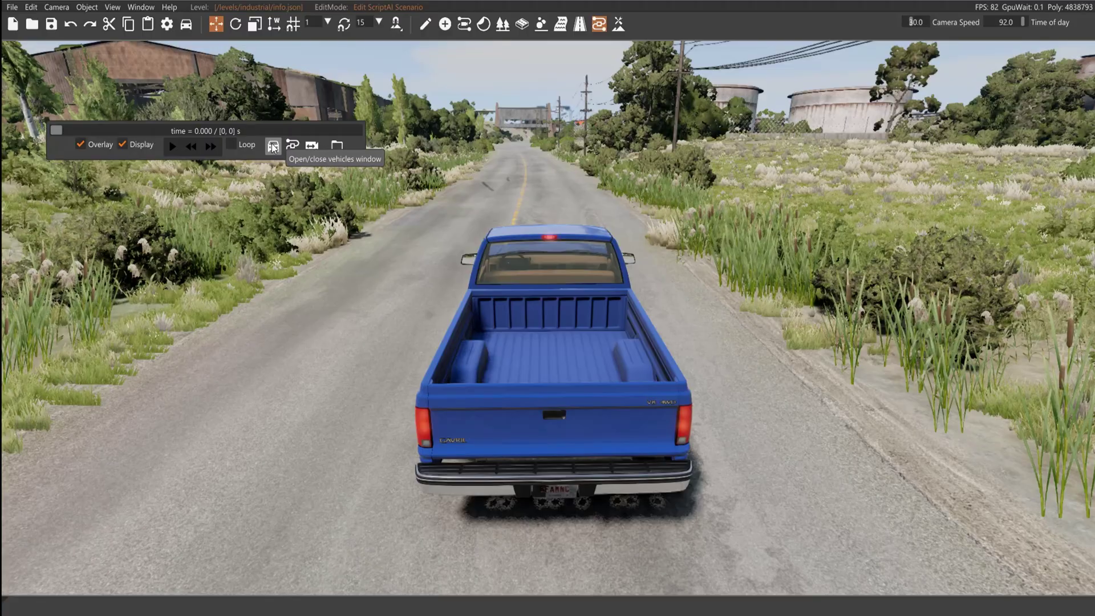
Show the Scene Vehicles, Scene Trajectories and Camera Trajectory windows and arrange them around the pickup.
click(272, 146)
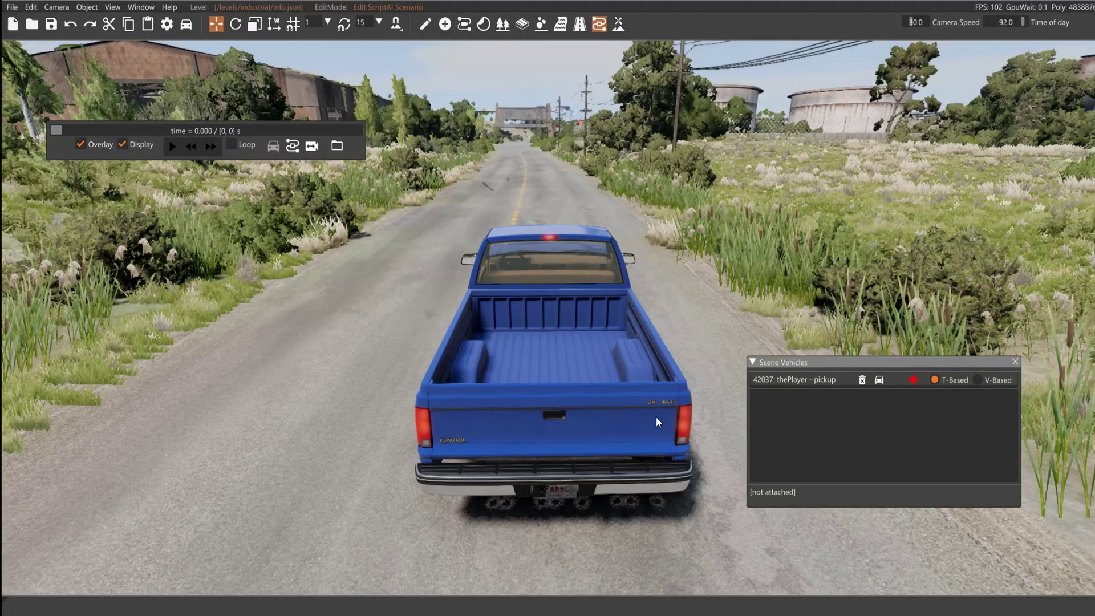
drag(829, 363, 878, 274)
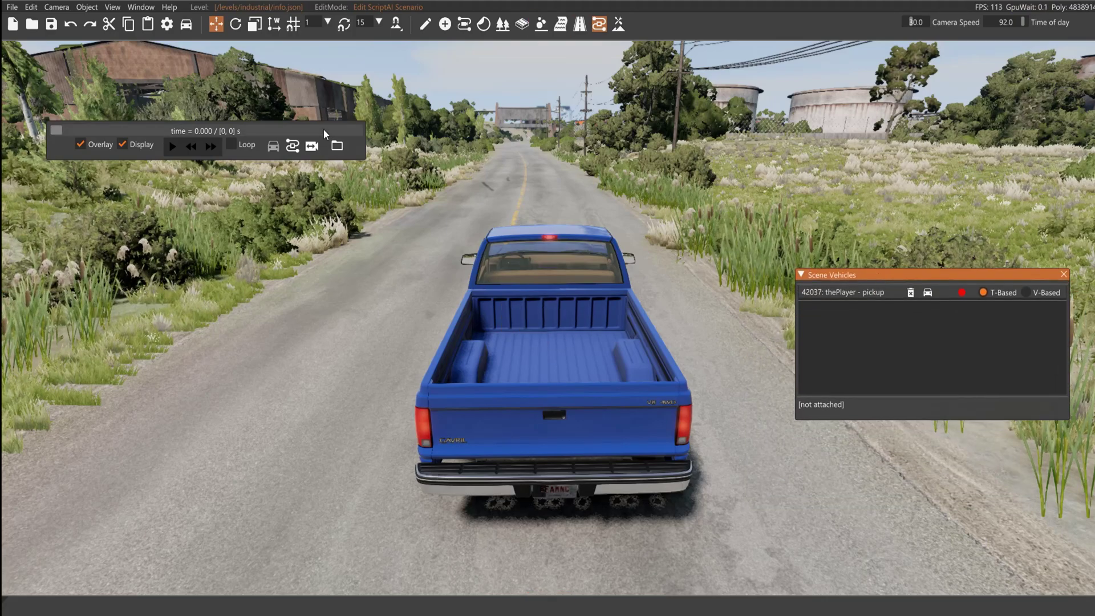
click(292, 146)
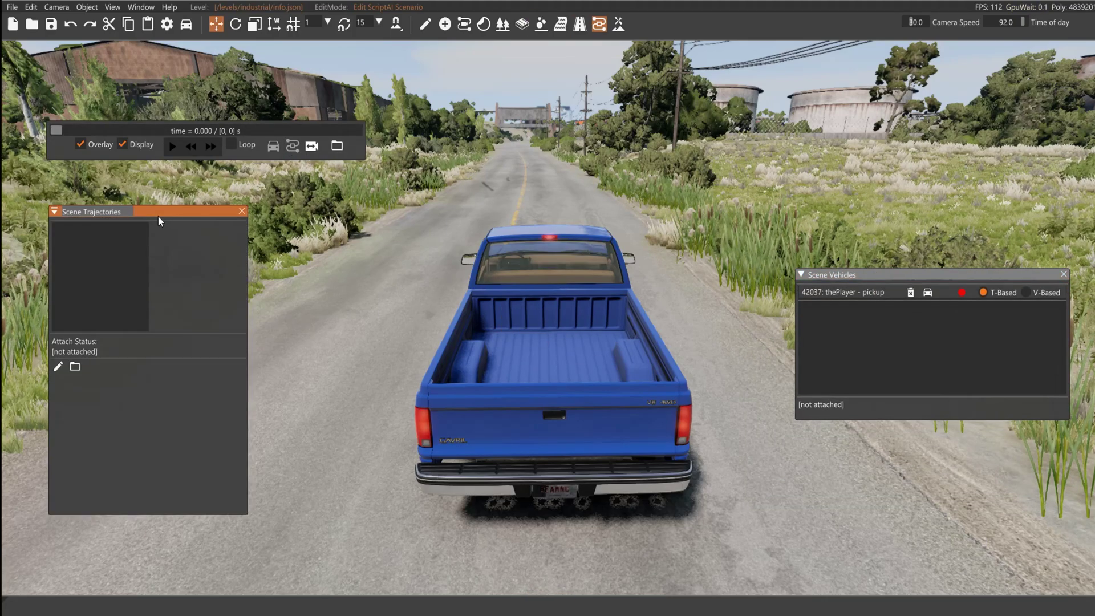
mouse_move(157, 215)
mouse_down()
mouse_move(158, 230)
mouse_move(131, 228)
mouse_move(142, 213)
mouse_up()
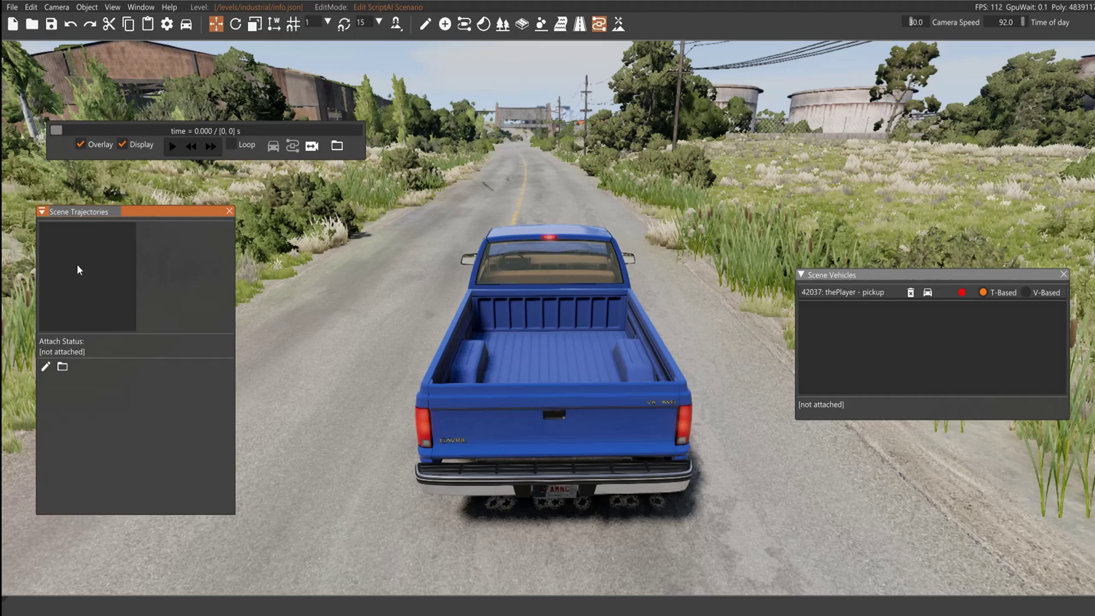
click(311, 146)
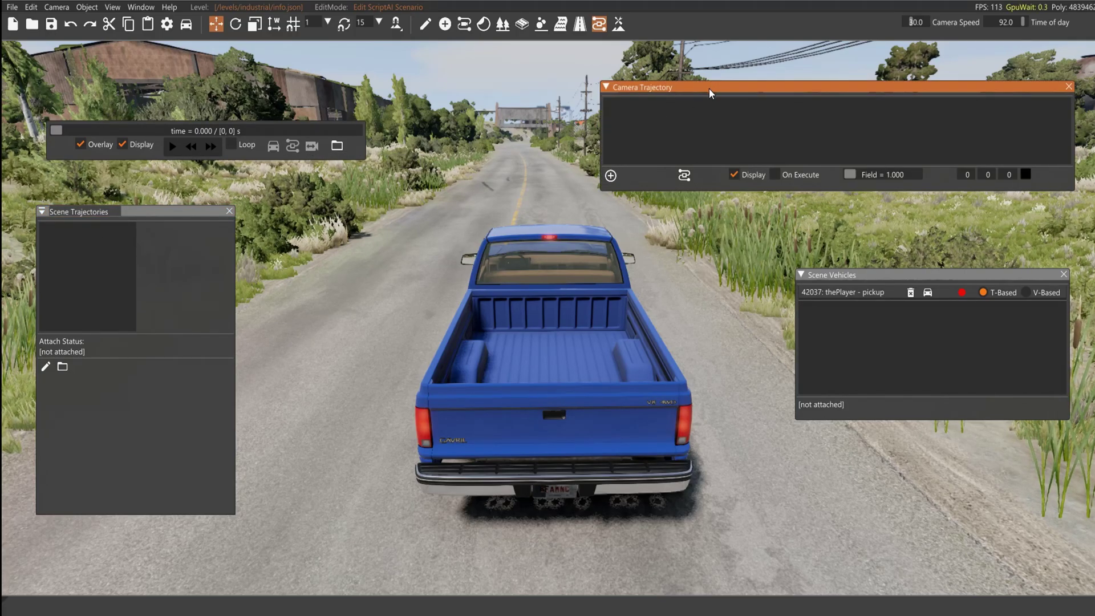
drag(709, 88, 717, 70)
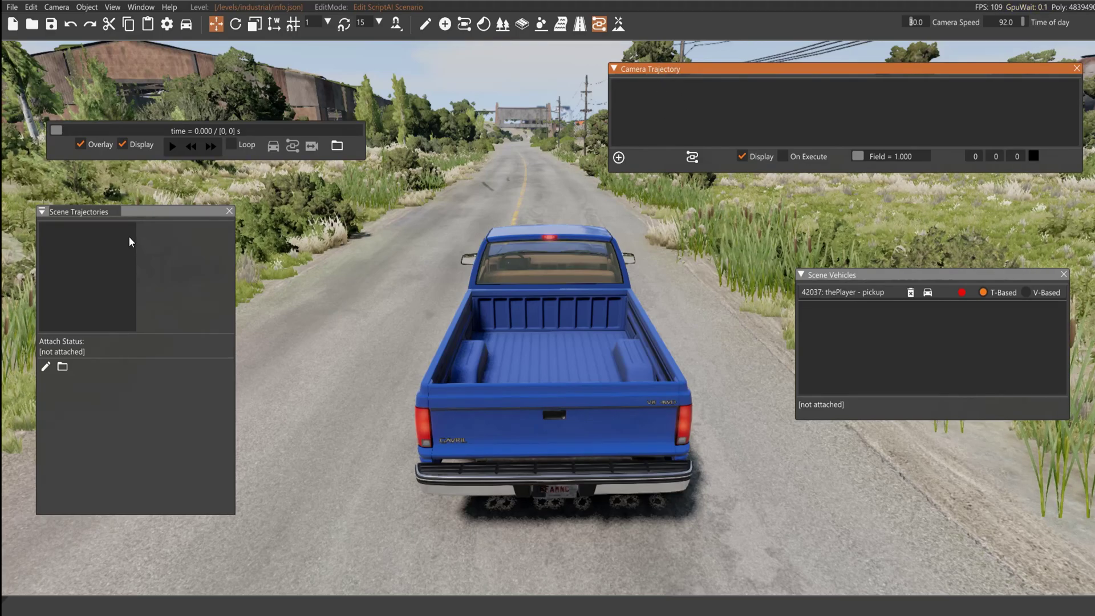
drag(140, 213, 128, 190)
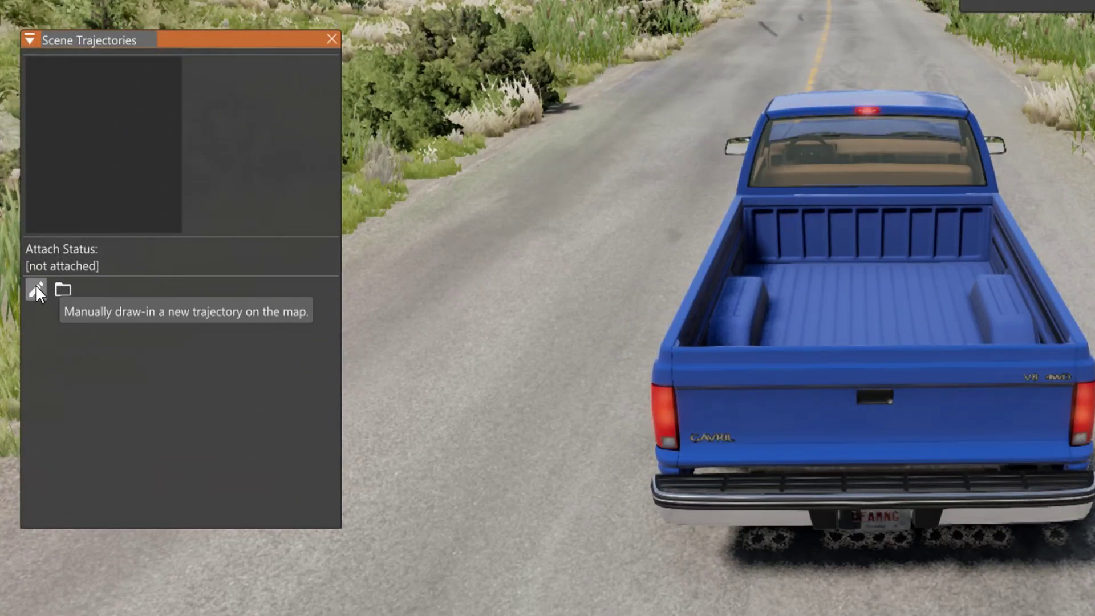
Draw a red T-Based trajectory of four points along the road, from just ahead of the pickup to the side-road junction, and create it.
click(36, 291)
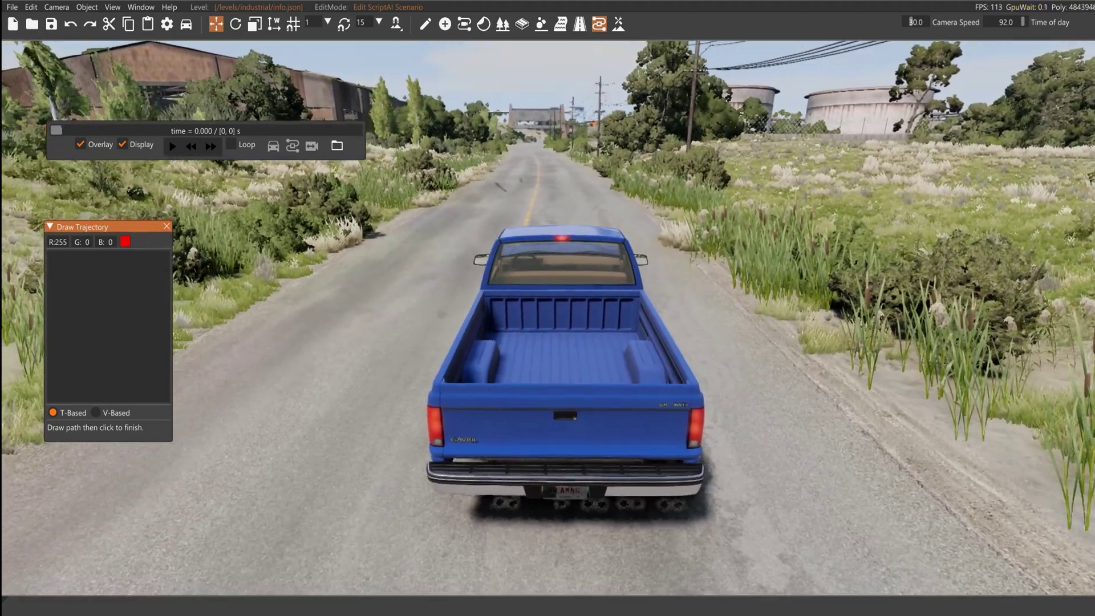
key(shift+c)
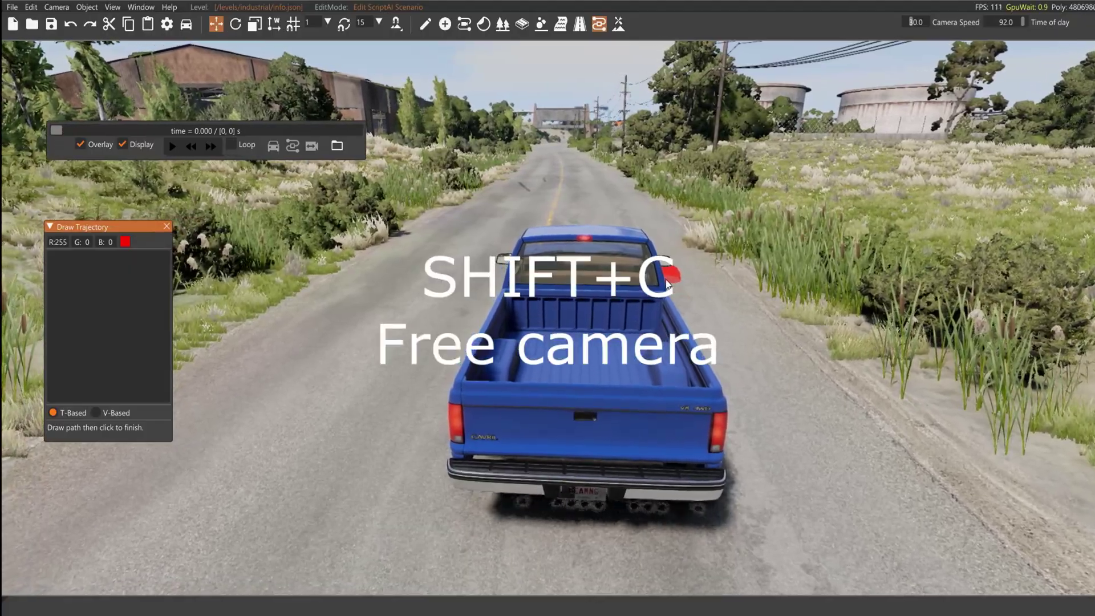
key(shift+c)
mouse_move(813, 300)
right_down()
mouse_move(662, 299)
mouse_move(753, 342)
mouse_move(767, 268)
mouse_move(747, 314)
mouse_move(781, 325)
mouse_move(735, 354)
mouse_move(559, 356)
mouse_move(524, 389)
mouse_move(457, 392)
right_up()
key(w)
key(s)
key(d)
key(d)
key(s)
key(s)
mouse_move(549, 301)
right_down()
mouse_move(588, 298)
mouse_move(527, 301)
right_up()
key(d)
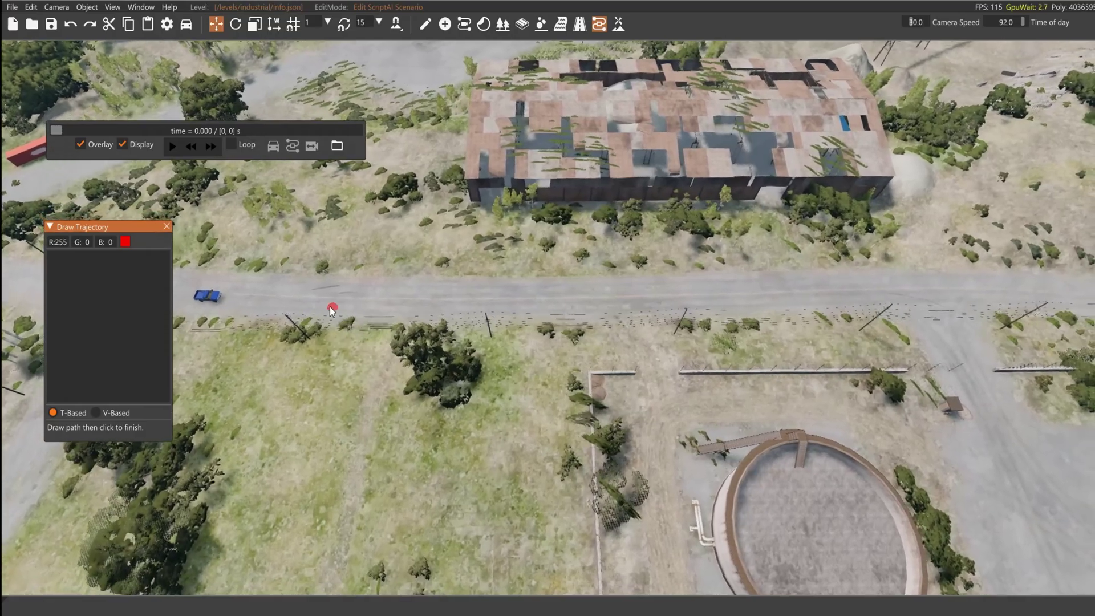
click(289, 302)
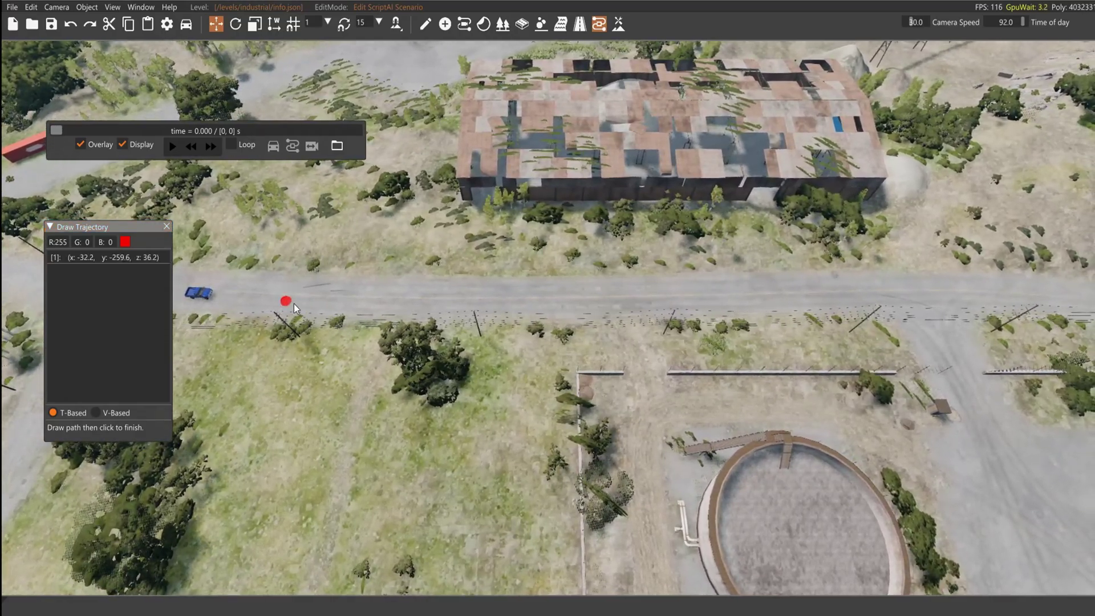
click(545, 307)
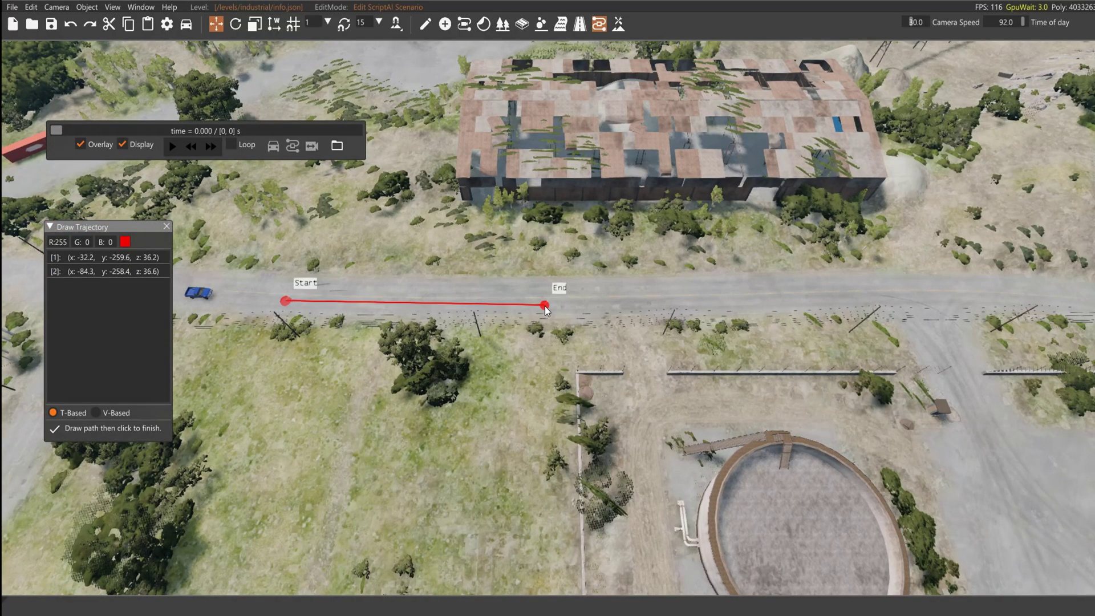
click(792, 303)
key(d)
click(652, 273)
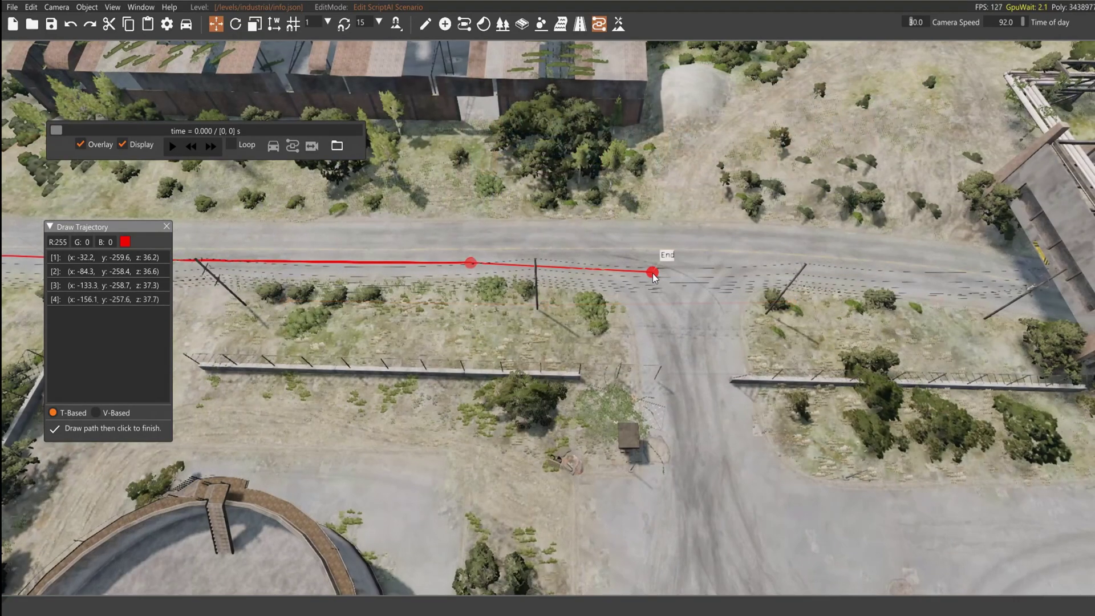
key(a)
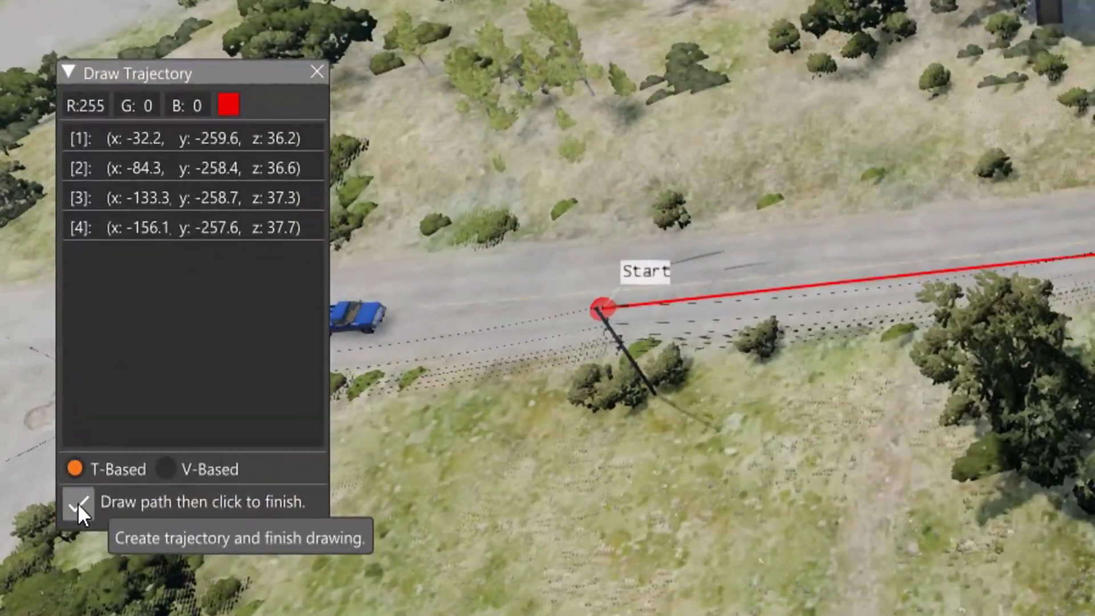
click(77, 502)
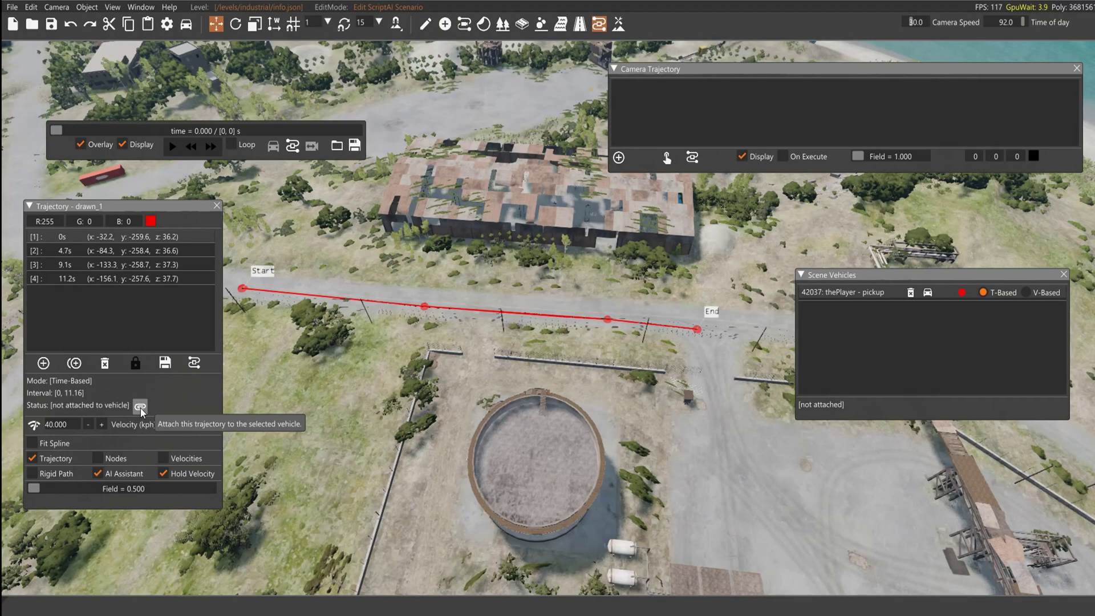
Attach the drawn trajectory to the pickup in the scene.
click(844, 293)
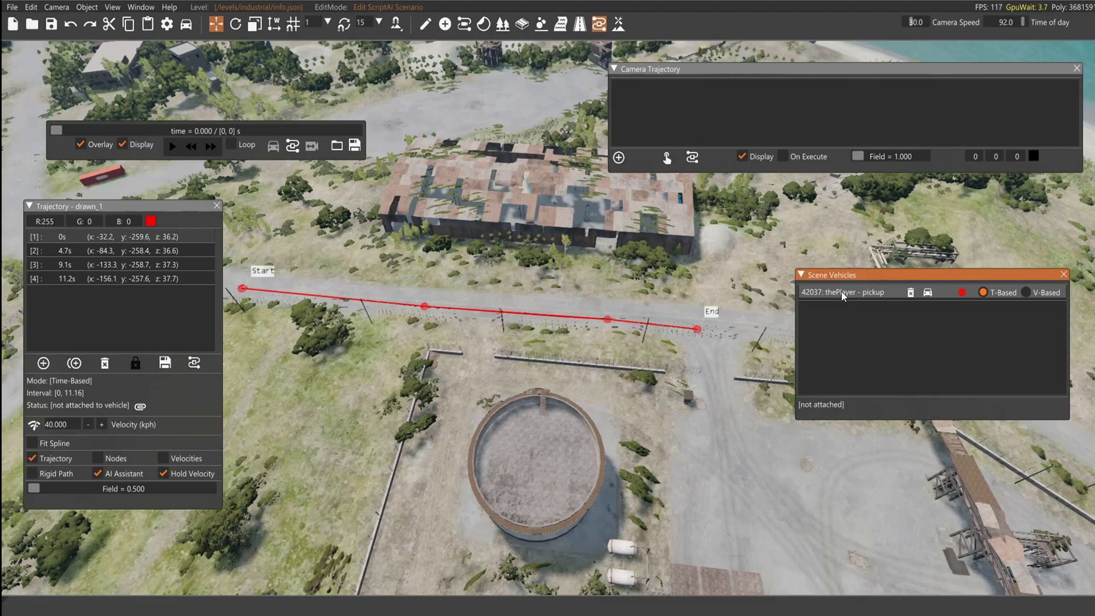
click(859, 290)
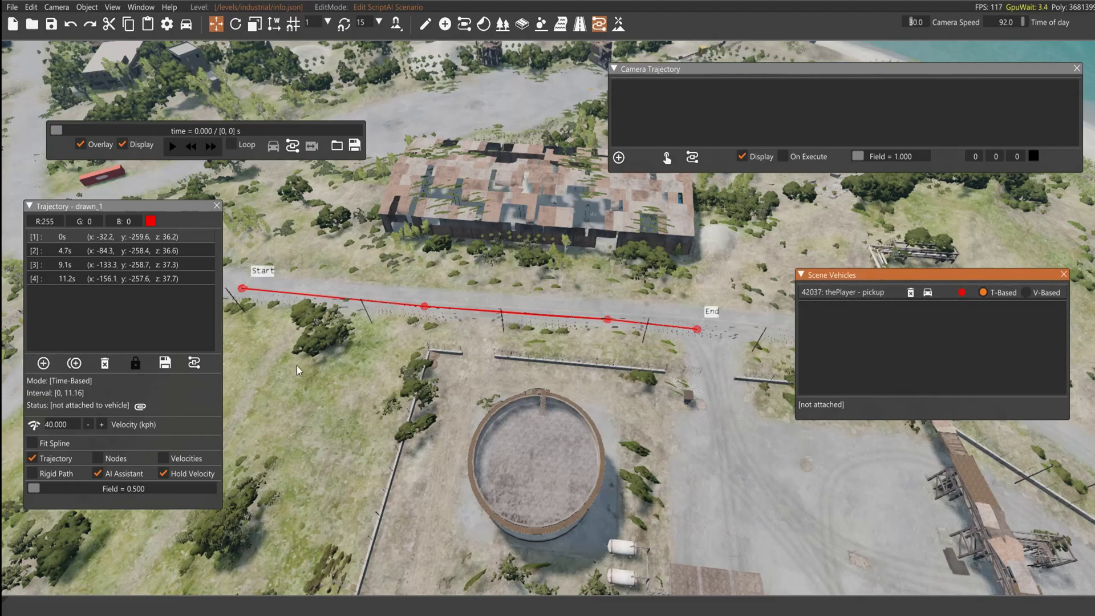
click(140, 407)
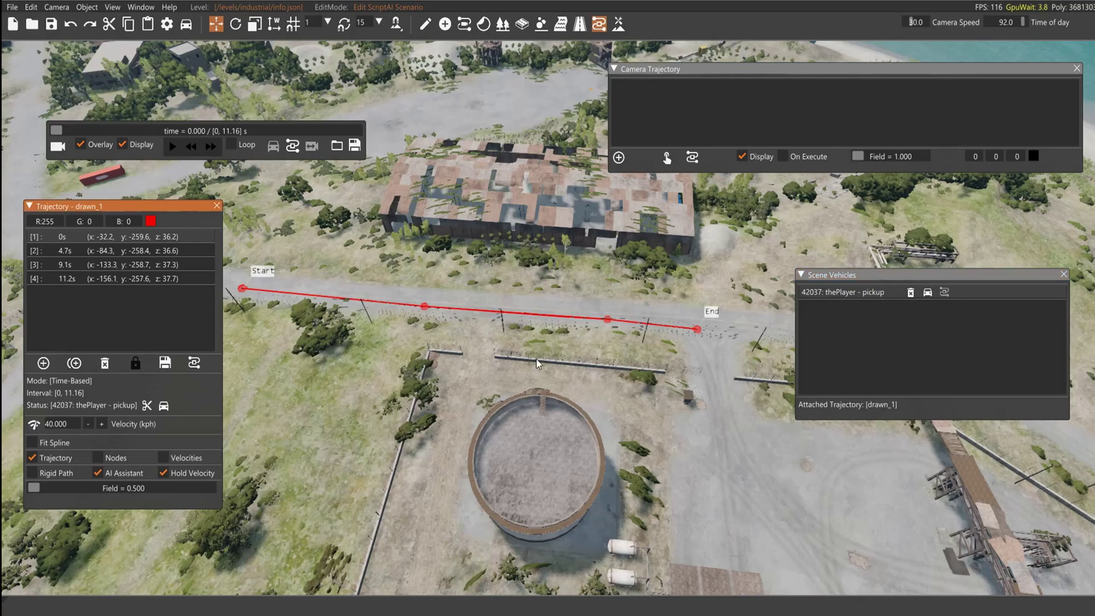
Leave the editor and spawn a Gavril H-Series van as a second vehicle beside the pickup.
right_drag(536, 364, 475, 299)
key(w)
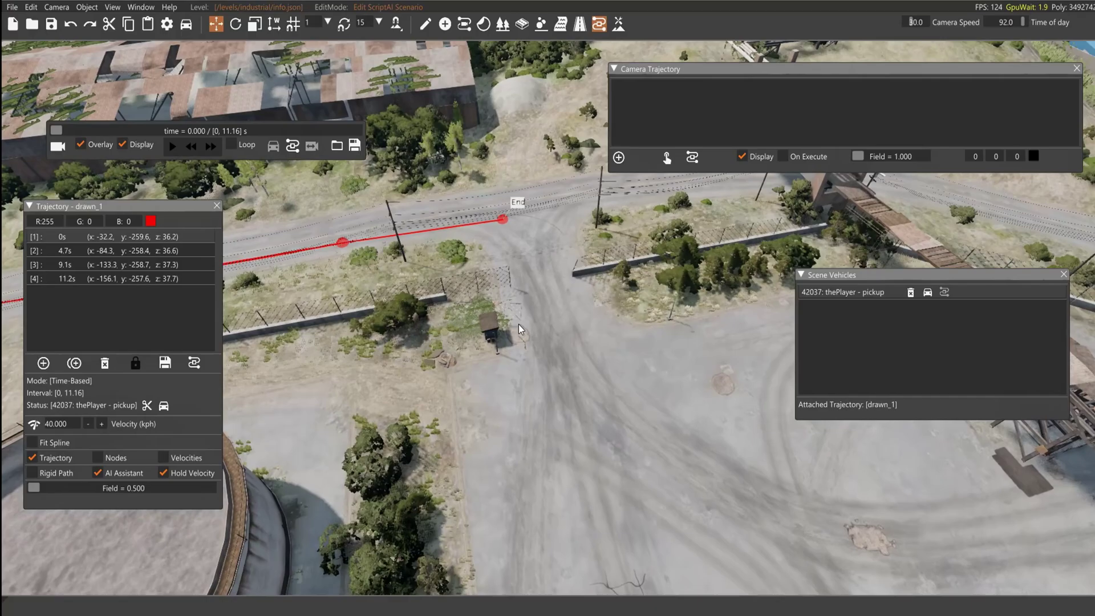
key(F11)
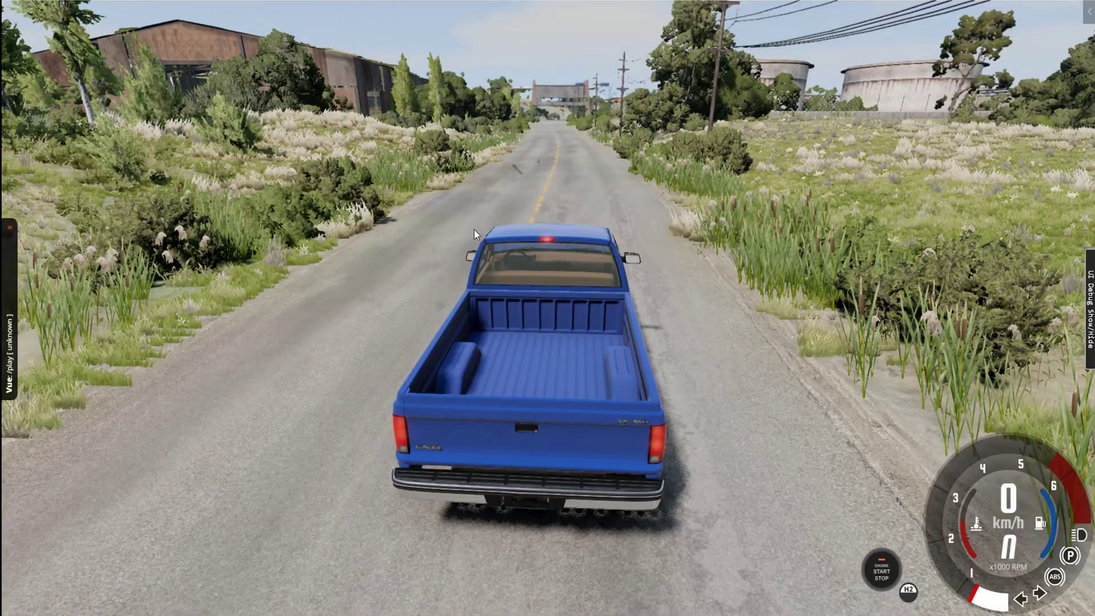
right_drag(473, 229, 464, 235)
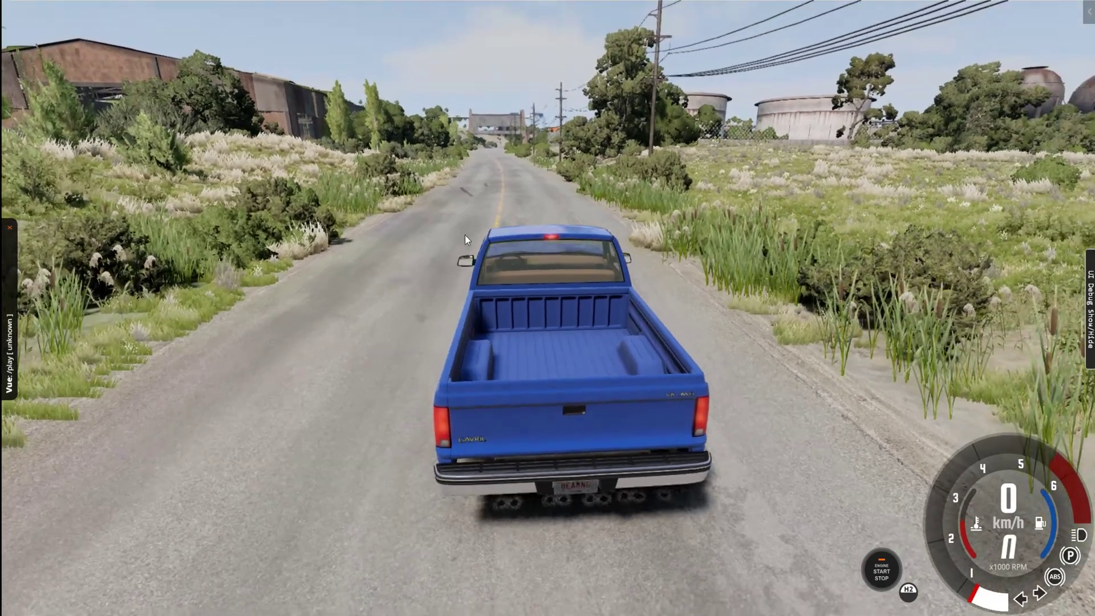
key(e)
click(514, 220)
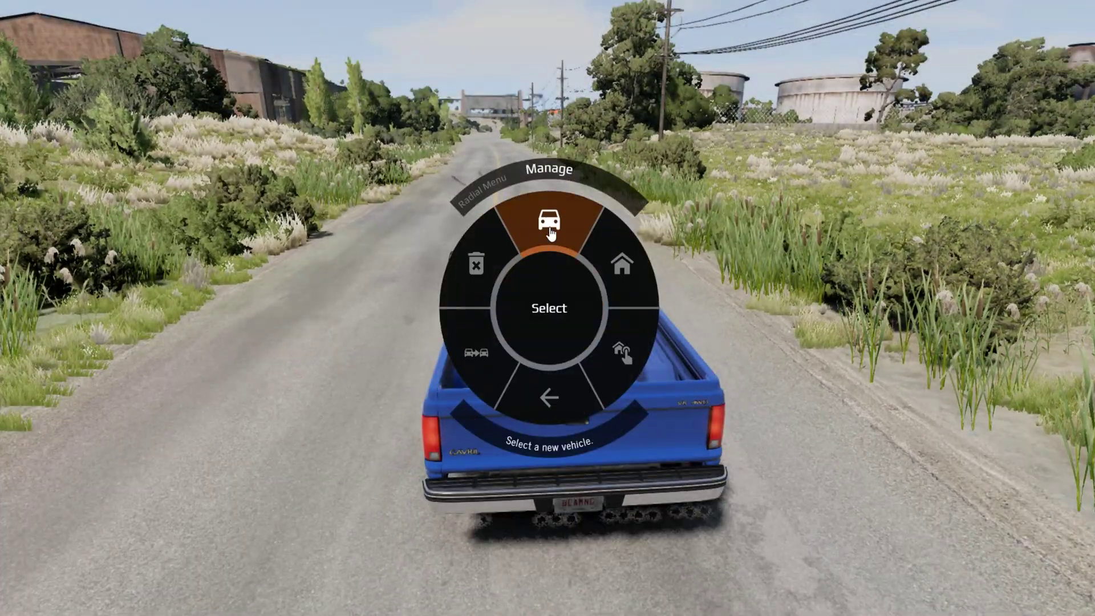
click(549, 228)
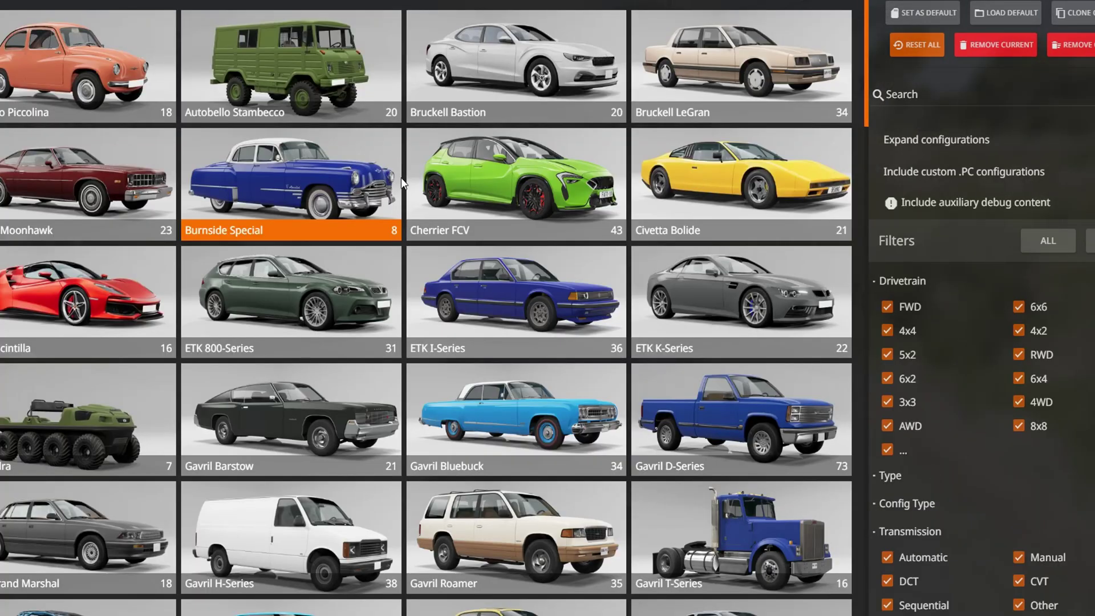
scroll(425, 211, down, 8)
scroll(425, 211, up, 8)
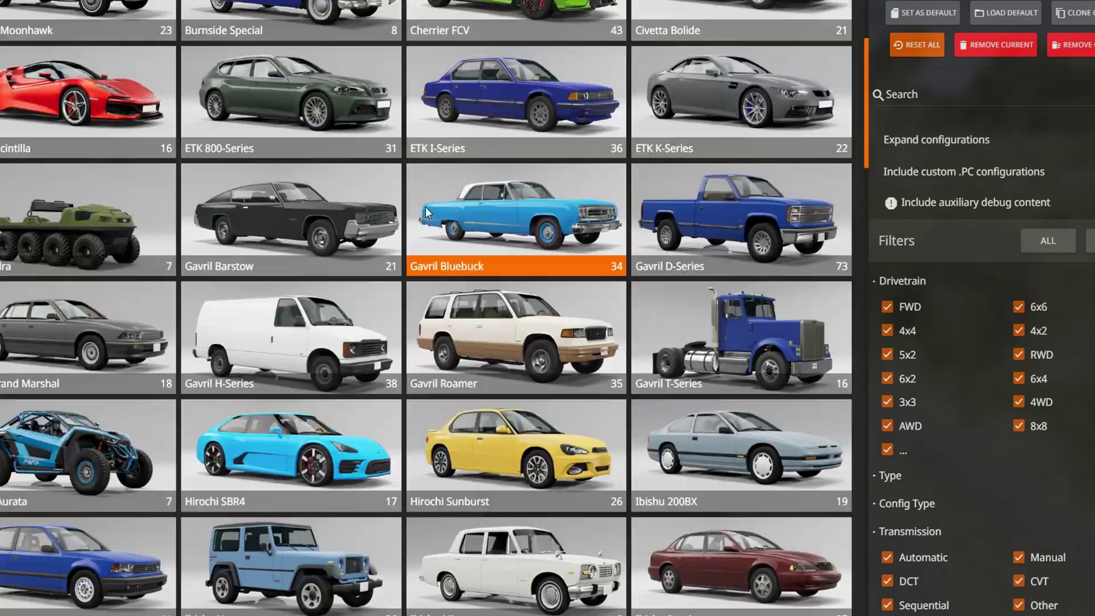
click(288, 531)
double_click(532, 395)
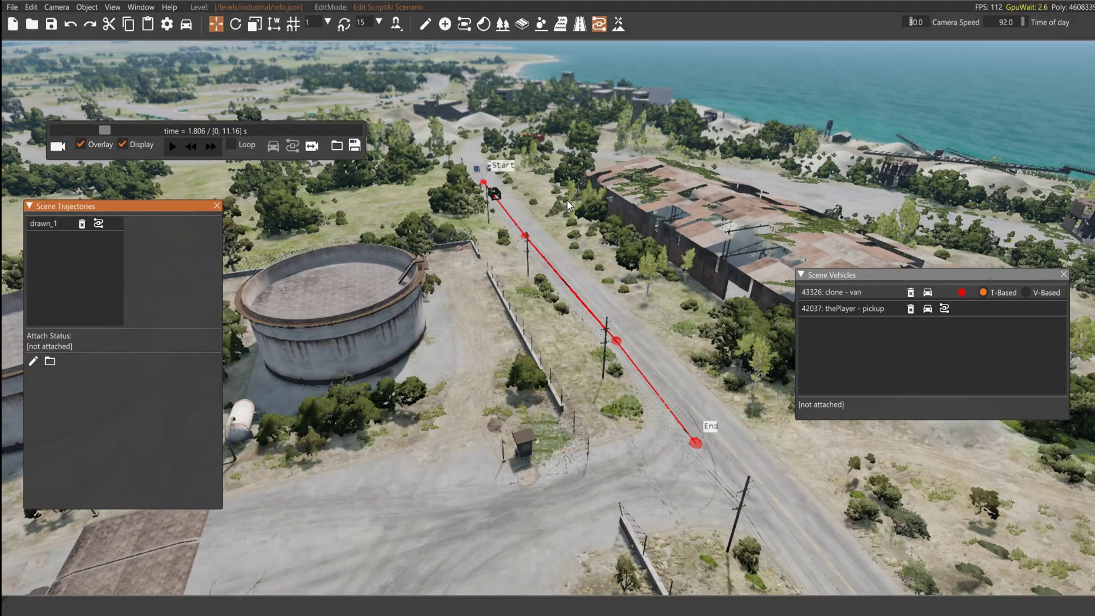
Draw a magenta T-Based trajectory of five points from the open yard to the road junction and create it.
key(shift+c)
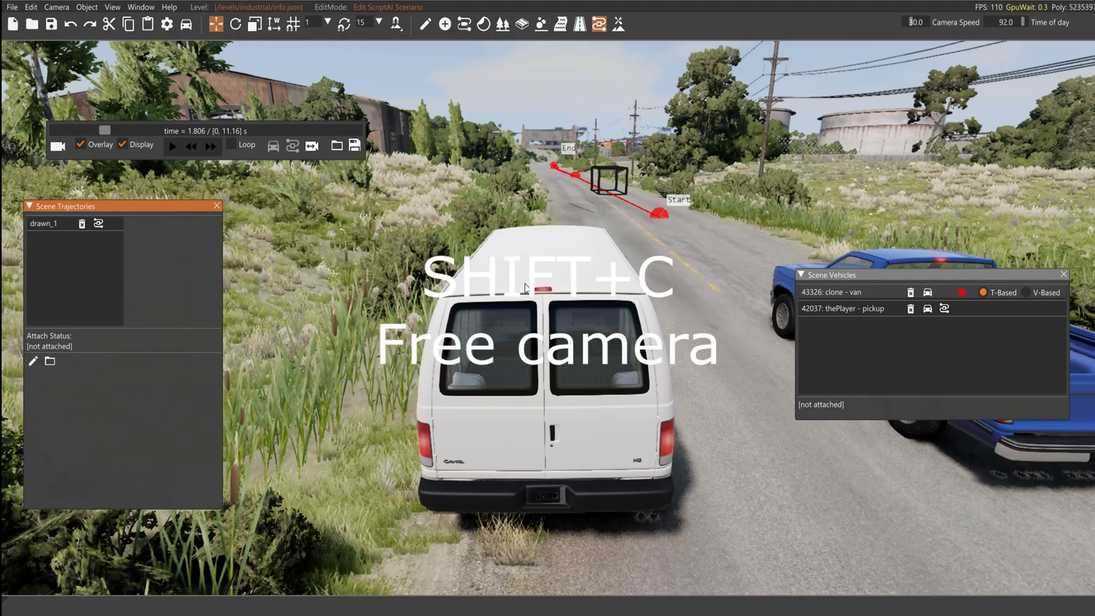
key(w)
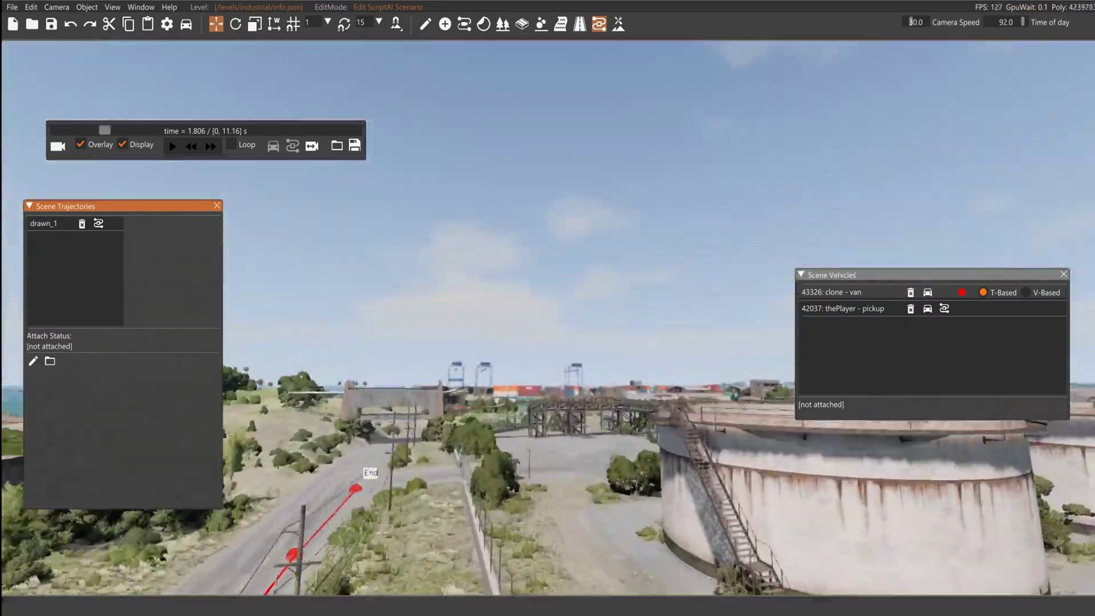
key(d)
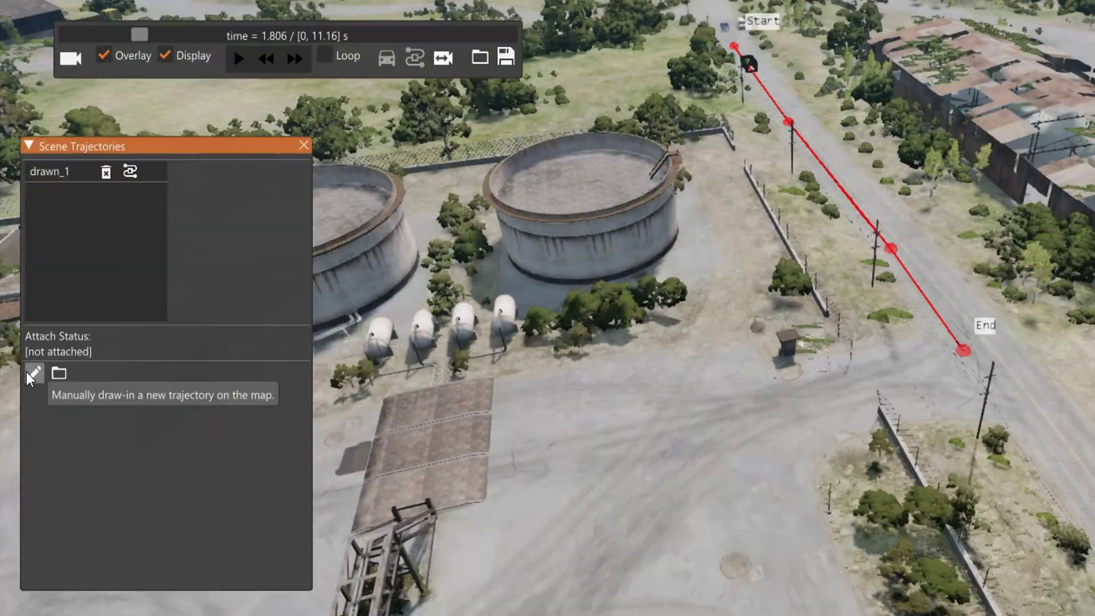
click(38, 374)
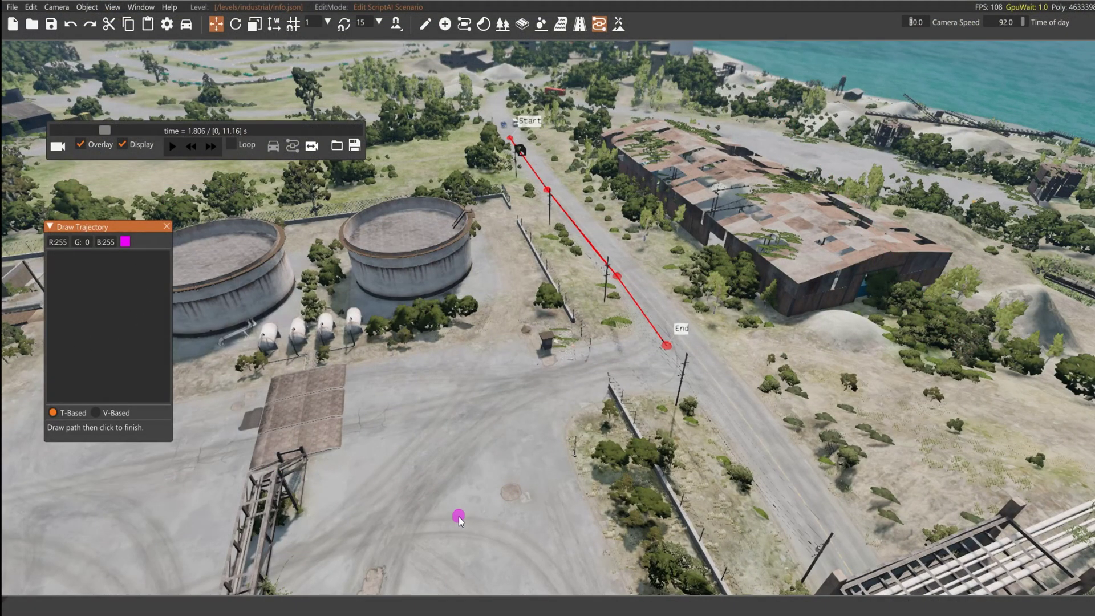
right_drag(481, 415, 457, 474)
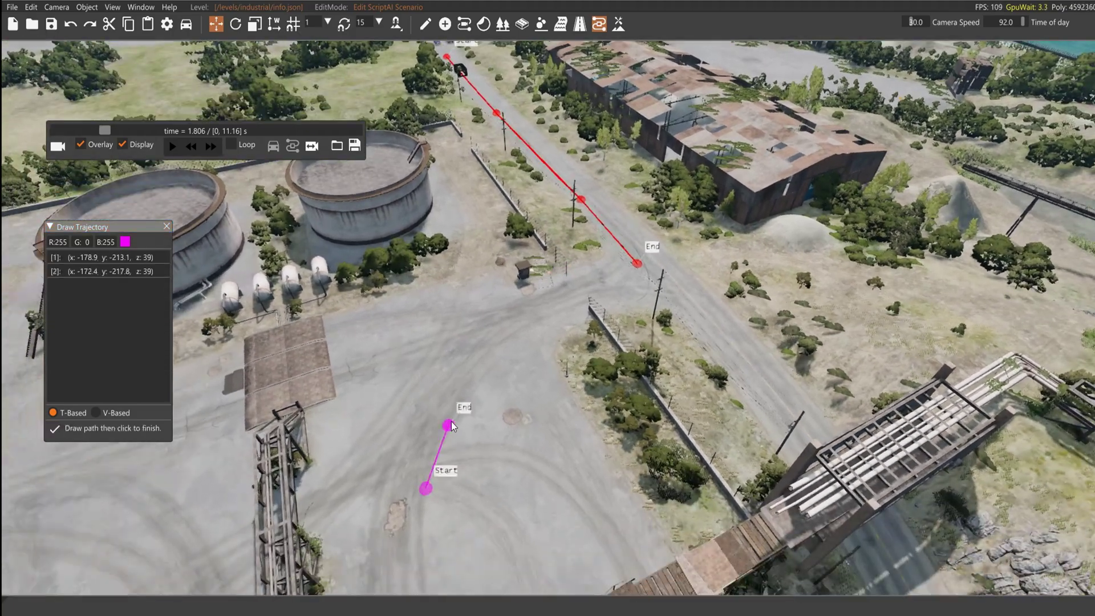
click(59, 430)
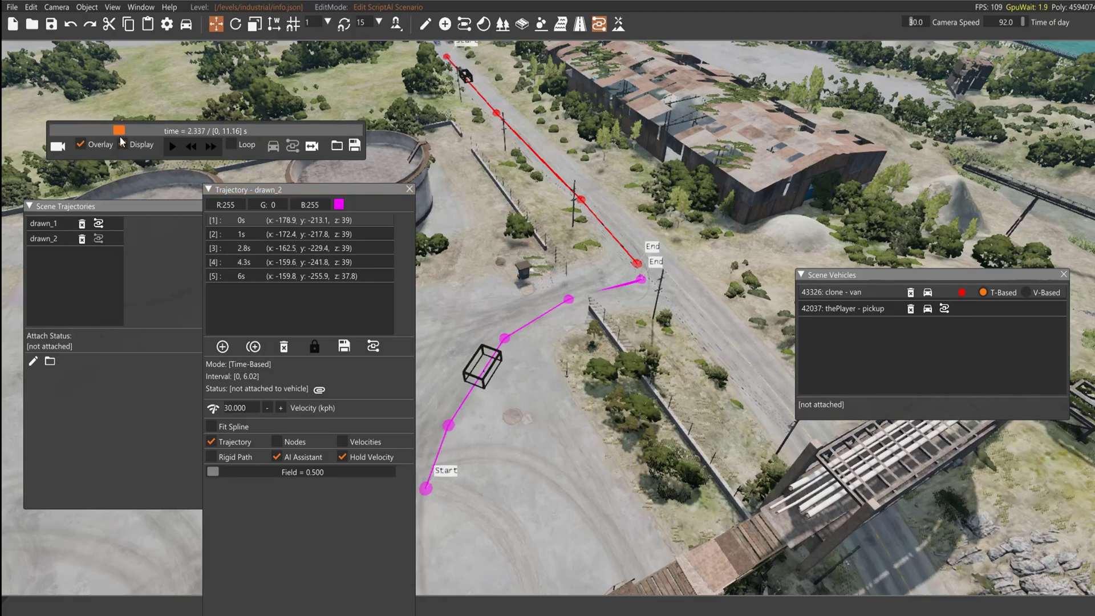
Rewind the timeline to 0 and attach the magenta trajectory to the van in the scene.
drag(203, 145, 23, 151)
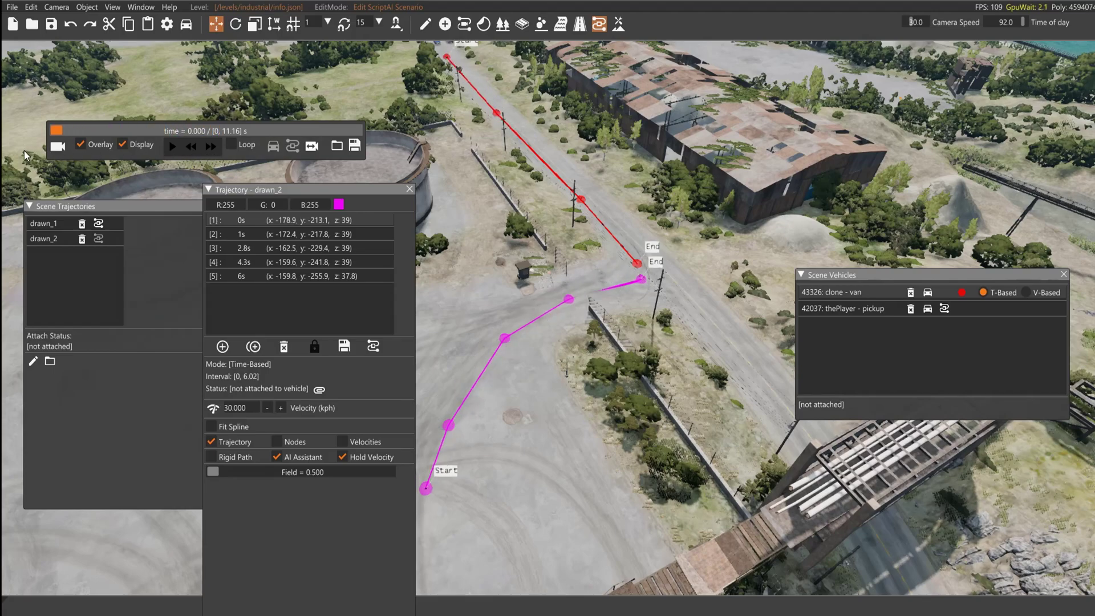
click(841, 296)
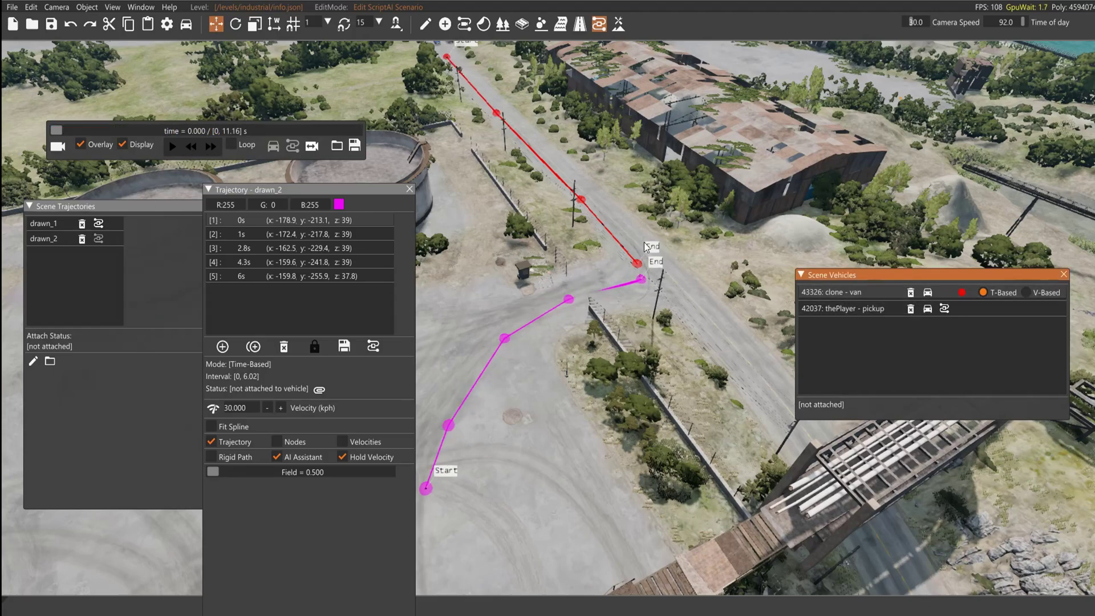
click(325, 189)
drag(327, 185, 325, 198)
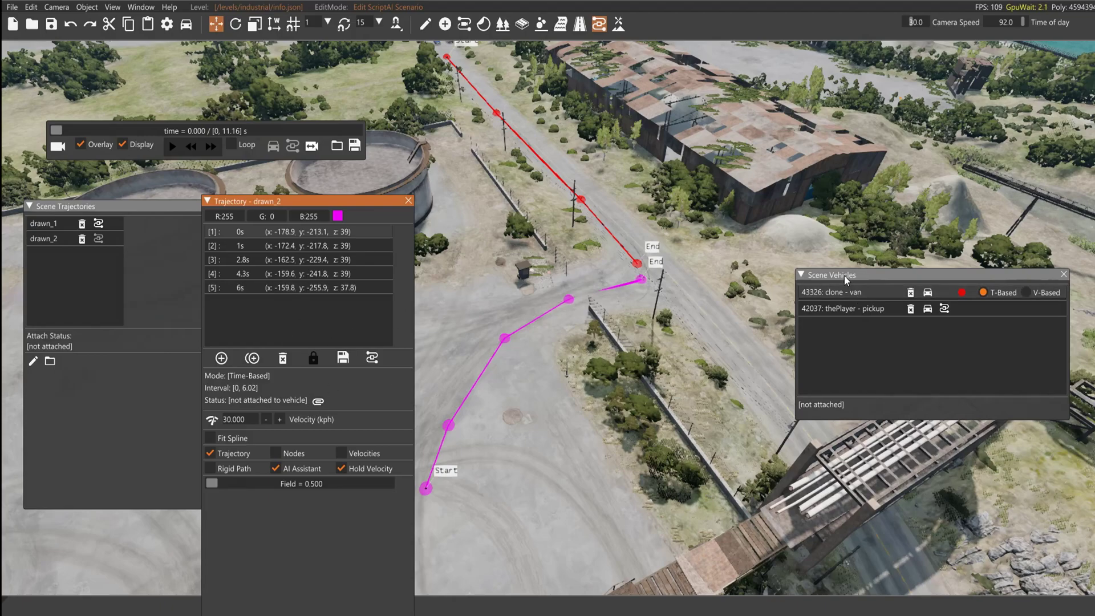
drag(839, 276, 837, 278)
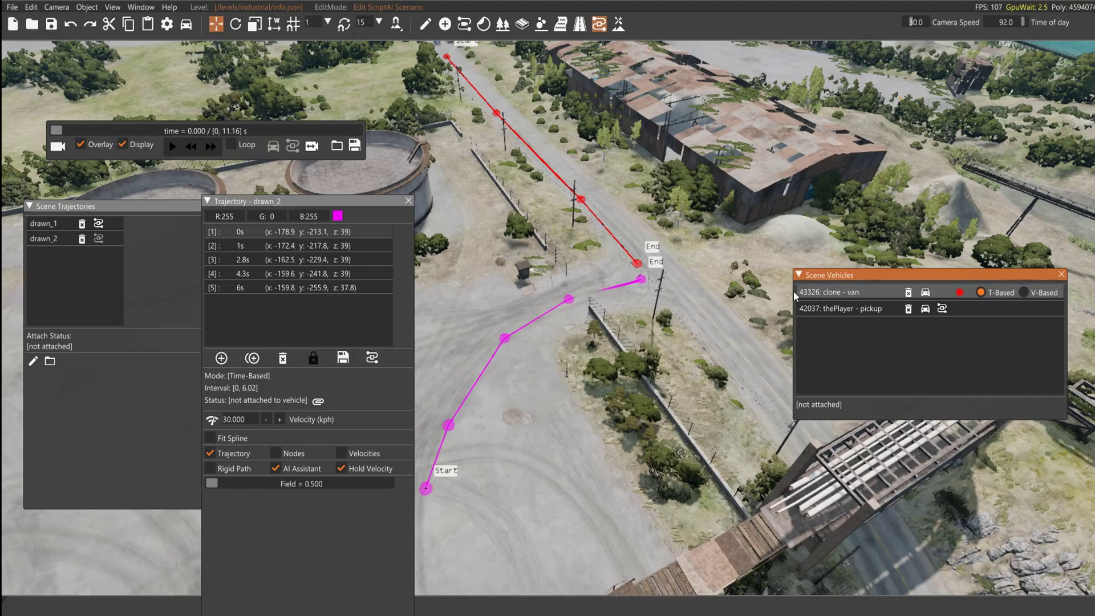
click(318, 403)
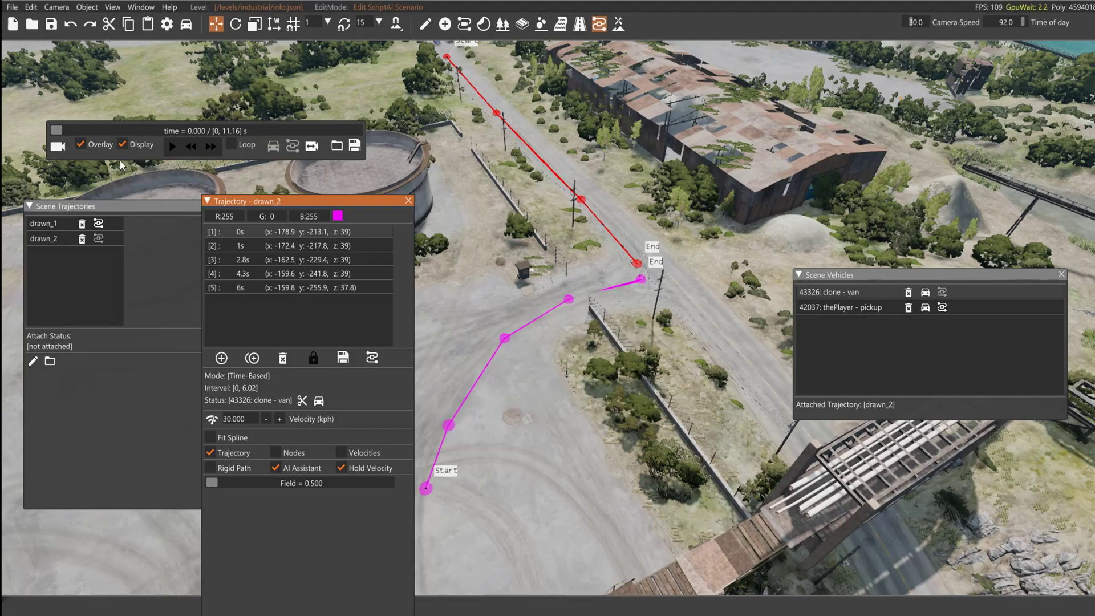
Move the magenta trajectory's start point farther back into the yard and scrub the timeline to compare both vehicles' timing.
click(211, 146)
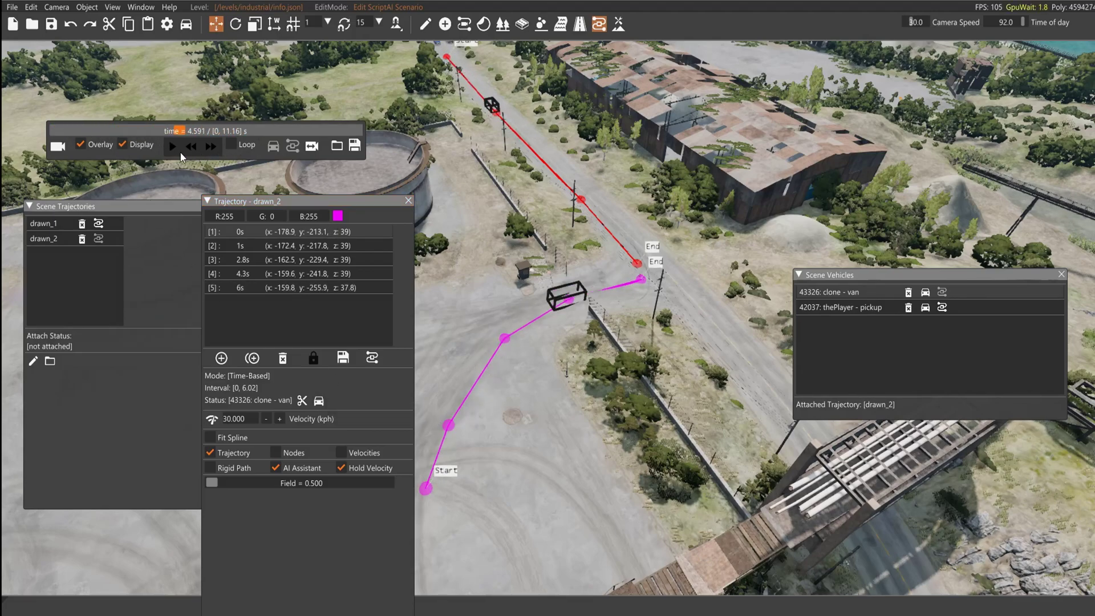
drag(180, 152, 148, 159)
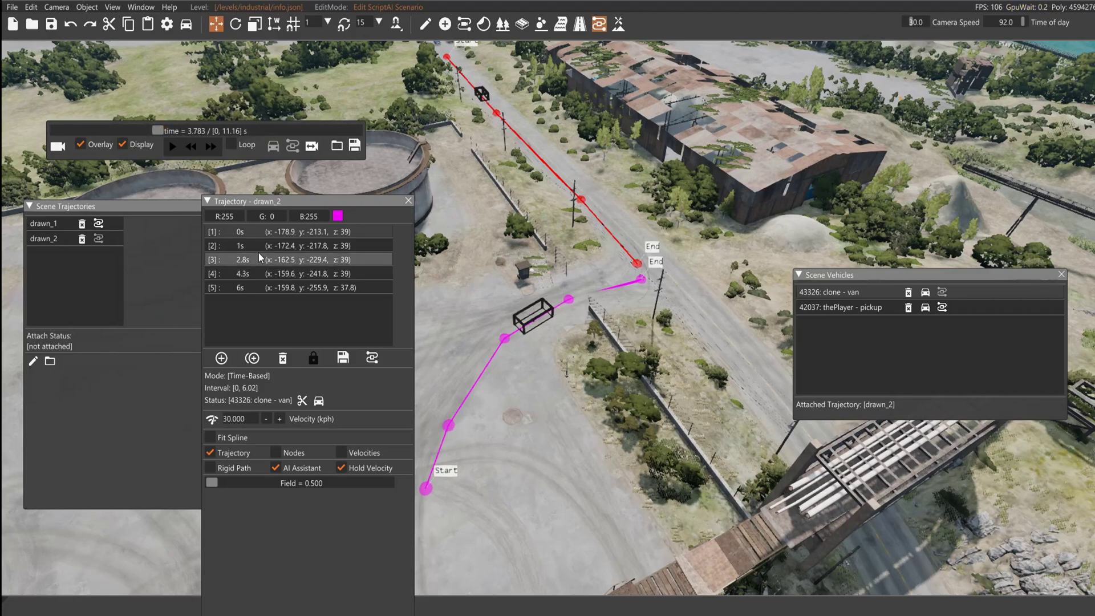
drag(428, 492, 446, 554)
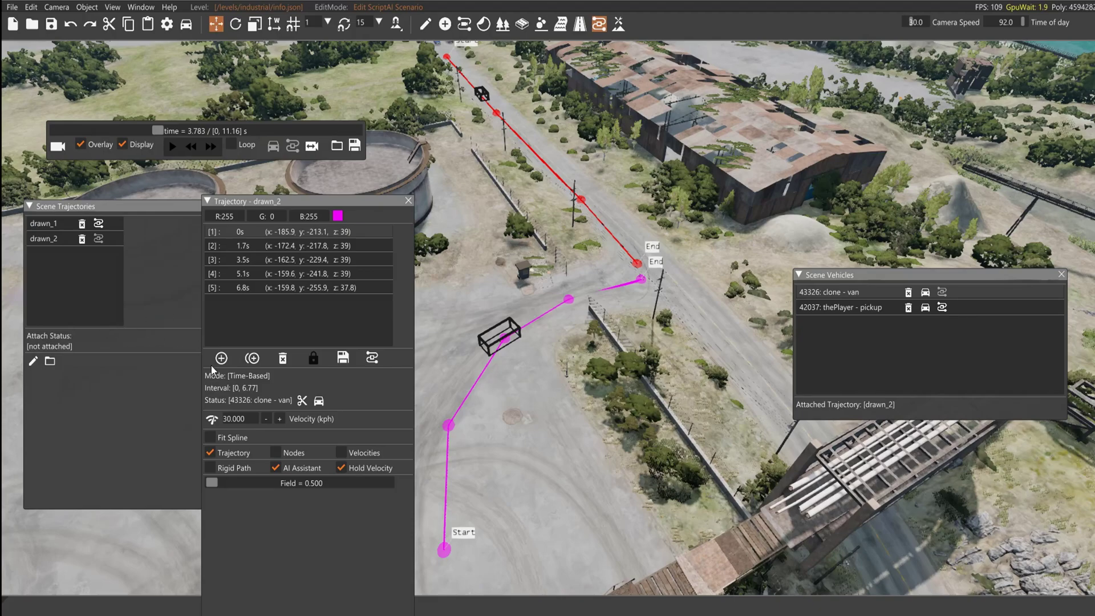
drag(157, 130, 11, 134)
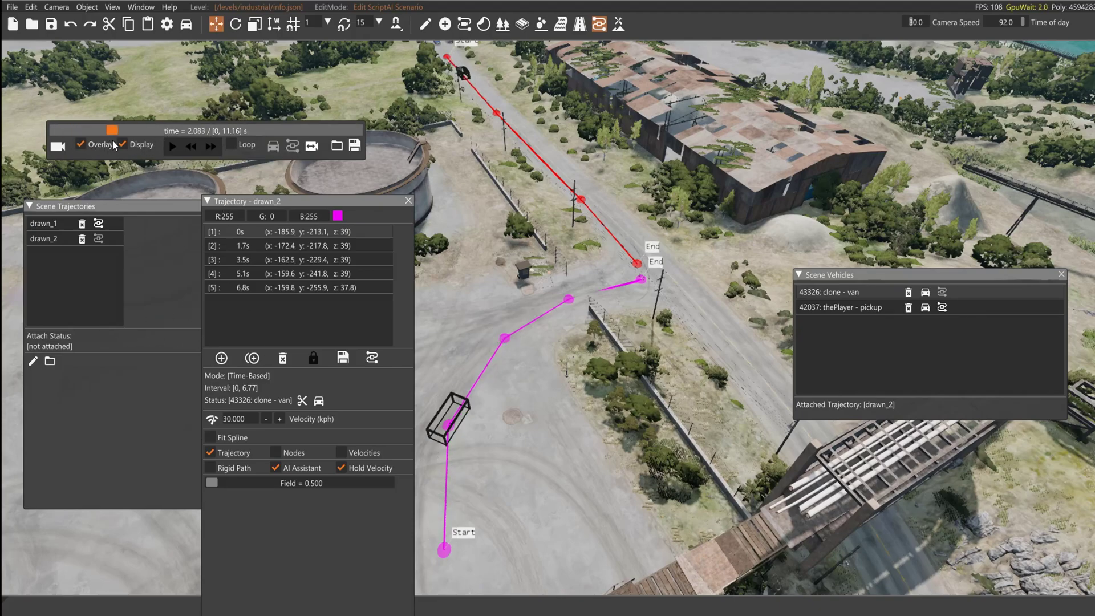
mouse_move(114, 146)
mouse_down()
mouse_move(48, 147)
mouse_move(214, 170)
mouse_move(47, 166)
mouse_up()
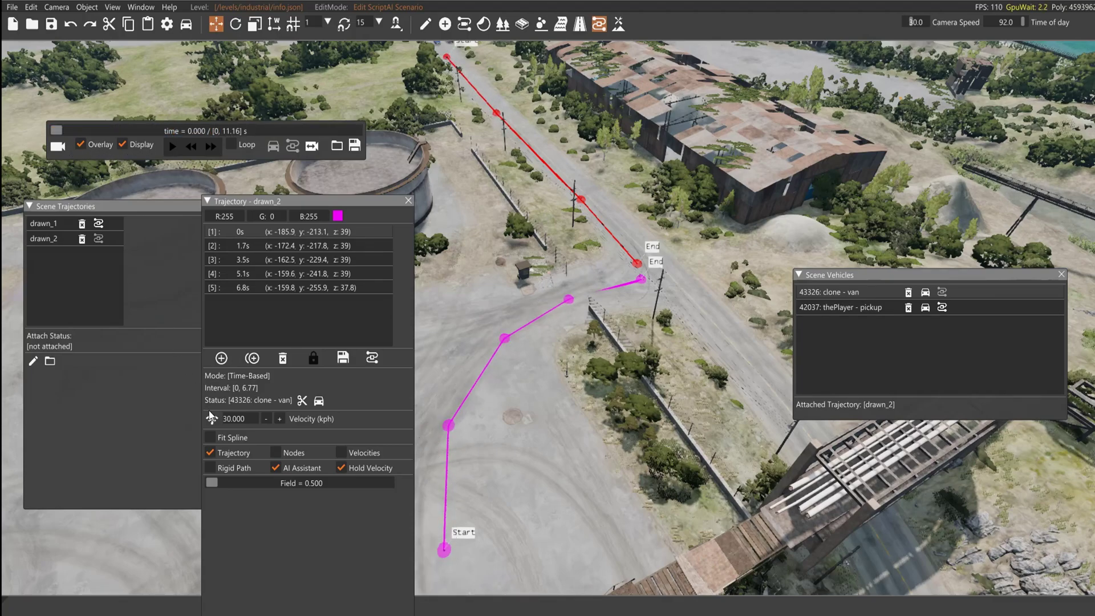
Assign a velocity of 10 kph to the van's trajectory and scrub the timeline to check both vehicles' positions.
click(225, 418)
key(Return)
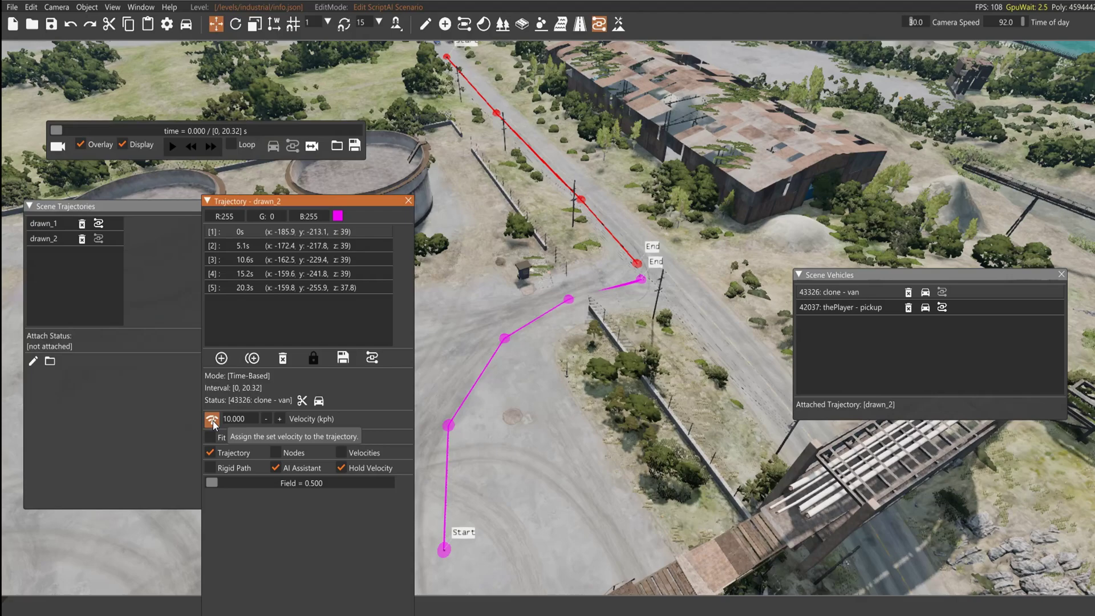
drag(59, 137, 137, 149)
Assign a velocity of 20.1 kph to the van's trajectory and display its velocities along the path.
click(231, 419)
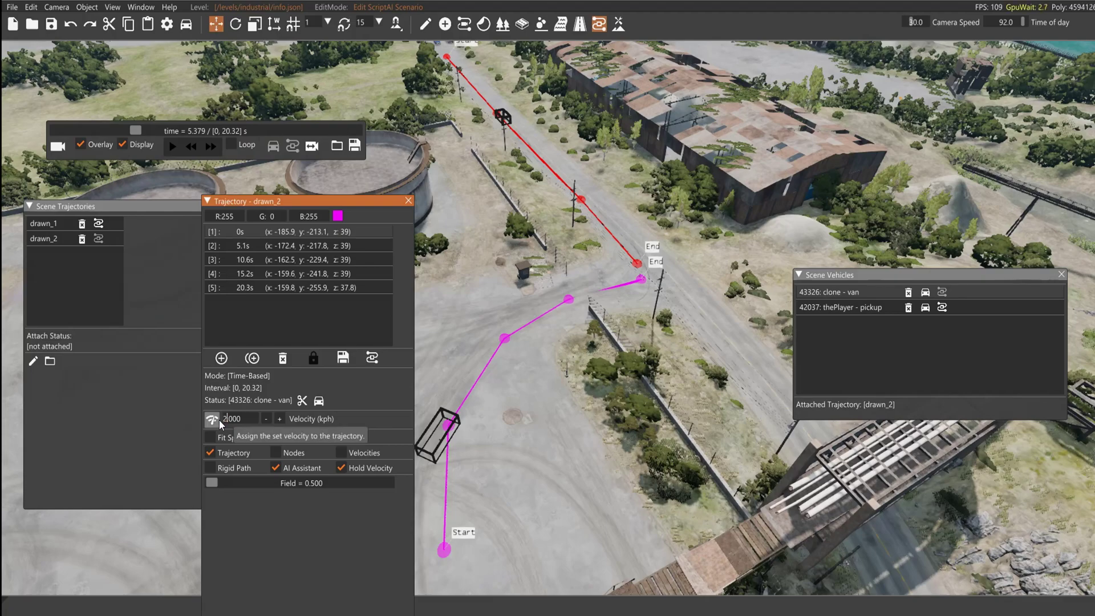
click(217, 422)
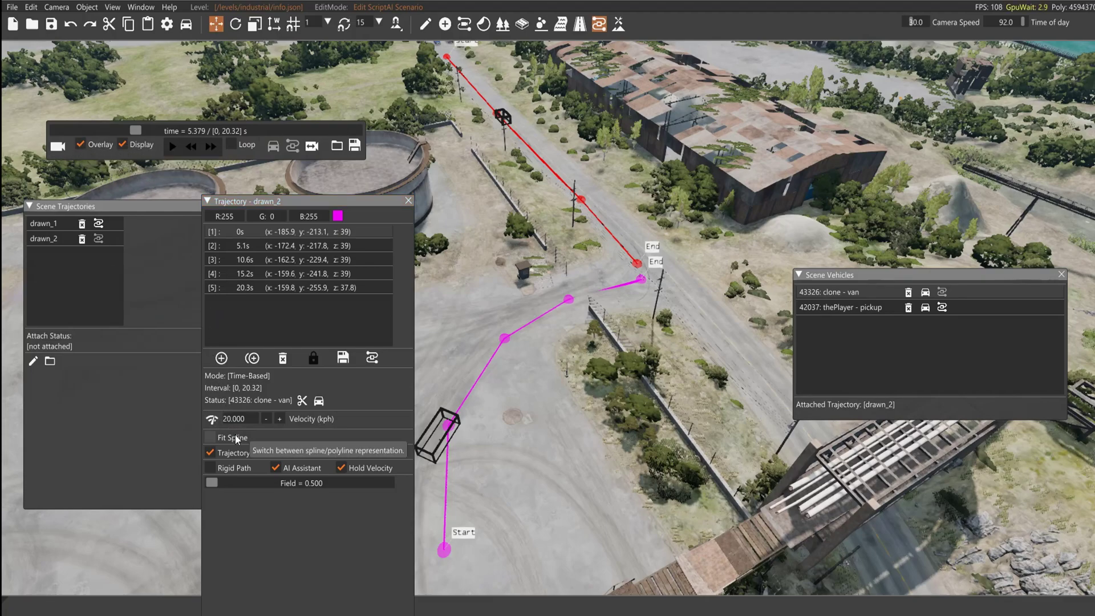
click(215, 417)
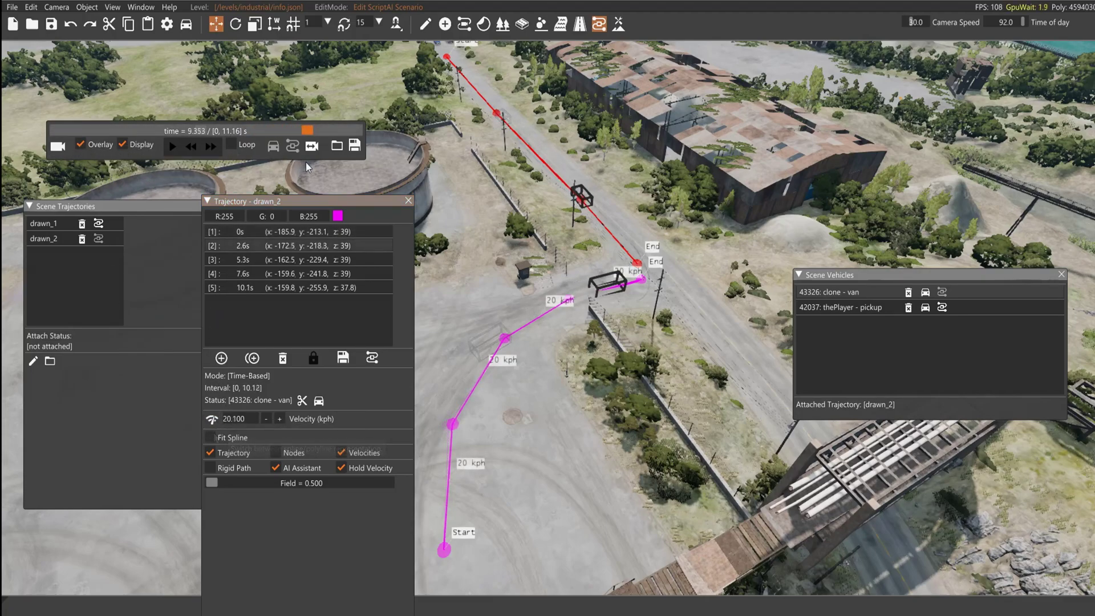
Move the first three points of the van's trajectory farther back into the yard and rewind the timeline to 0.
drag(444, 549, 457, 583)
drag(454, 431, 455, 464)
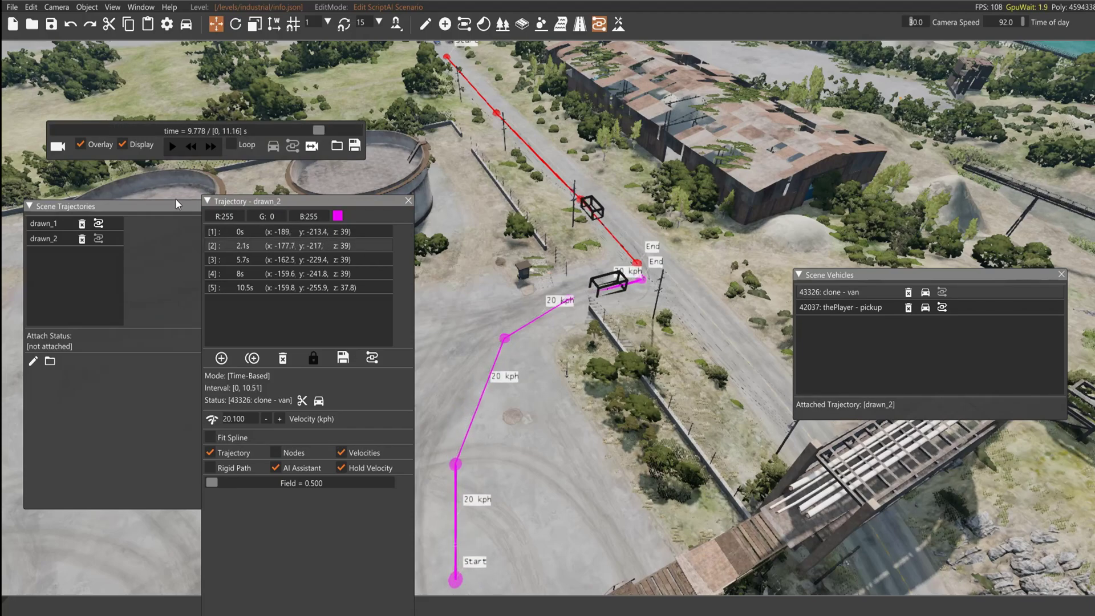
drag(504, 340, 479, 371)
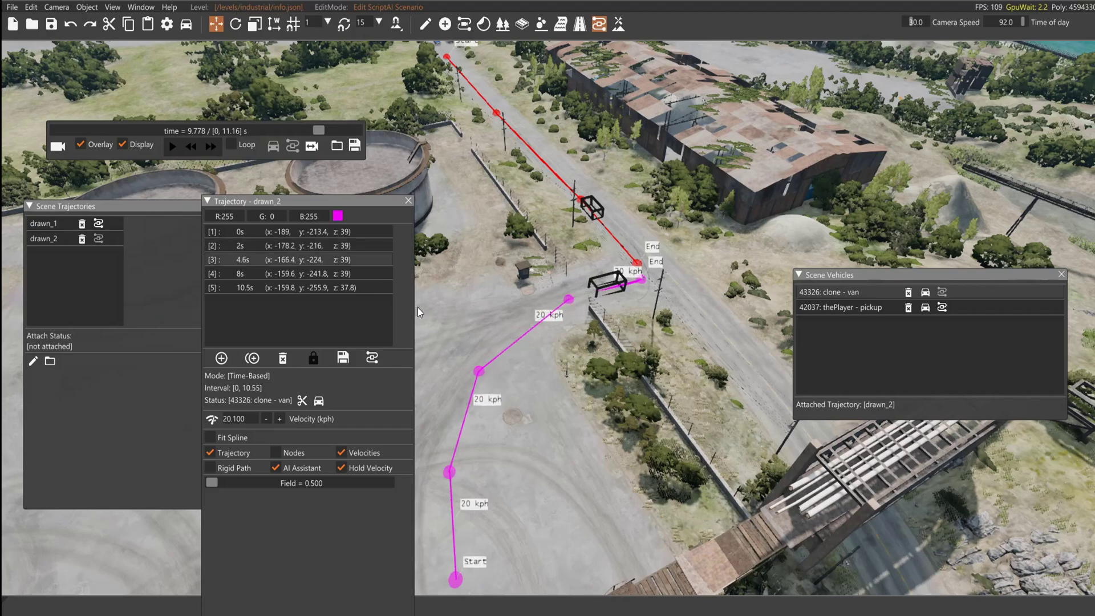
drag(317, 132, 150, 136)
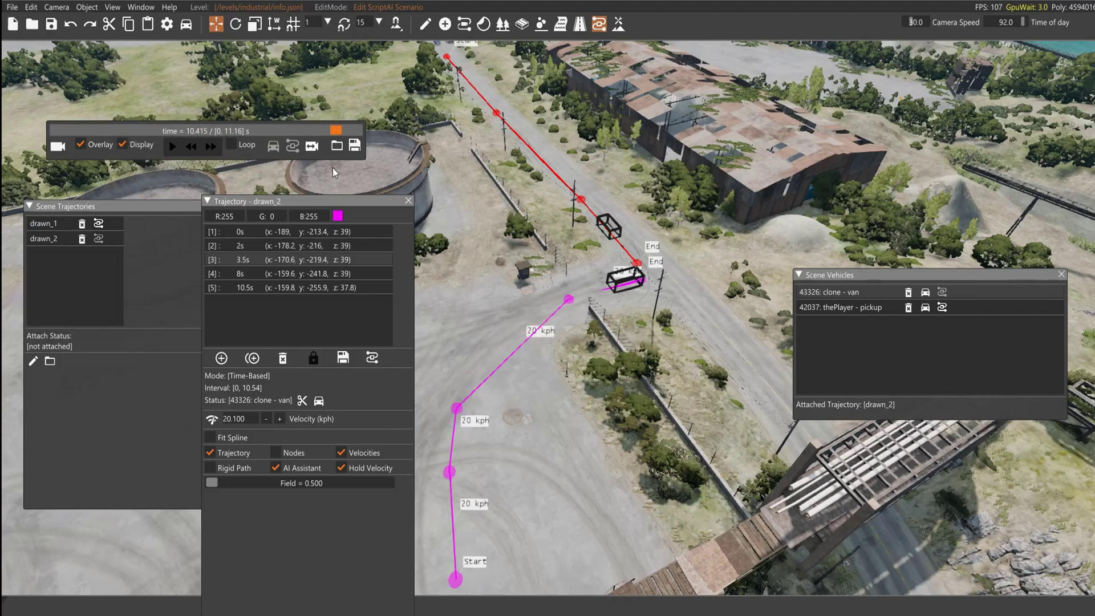
drag(333, 167, 36, 166)
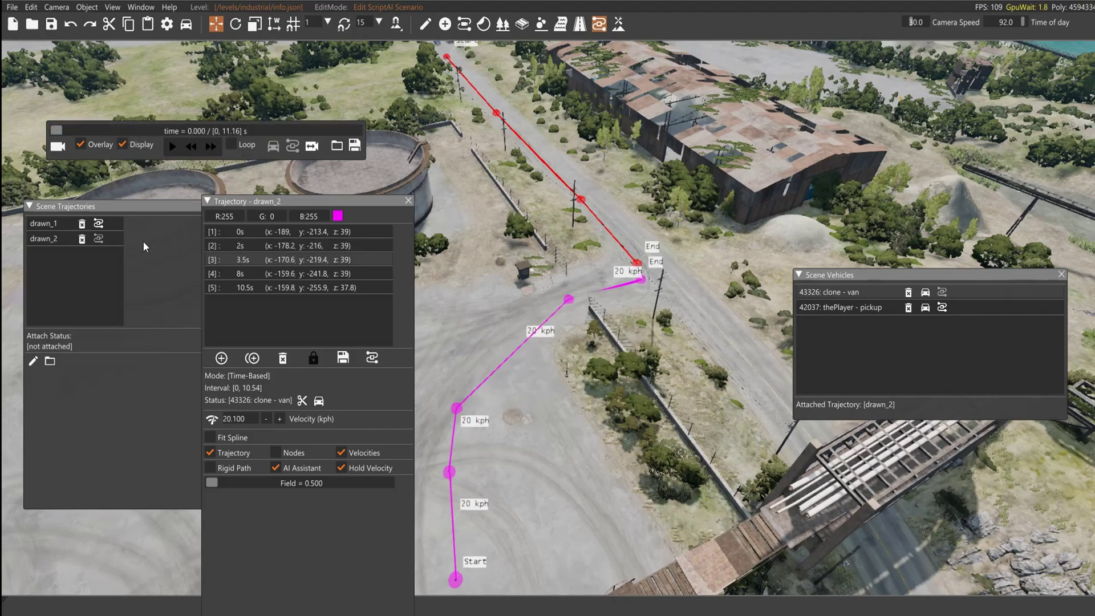
Close the van's trajectory settings, move the Scene Trajectories window clear of the playback controls and execute the scenario.
click(408, 201)
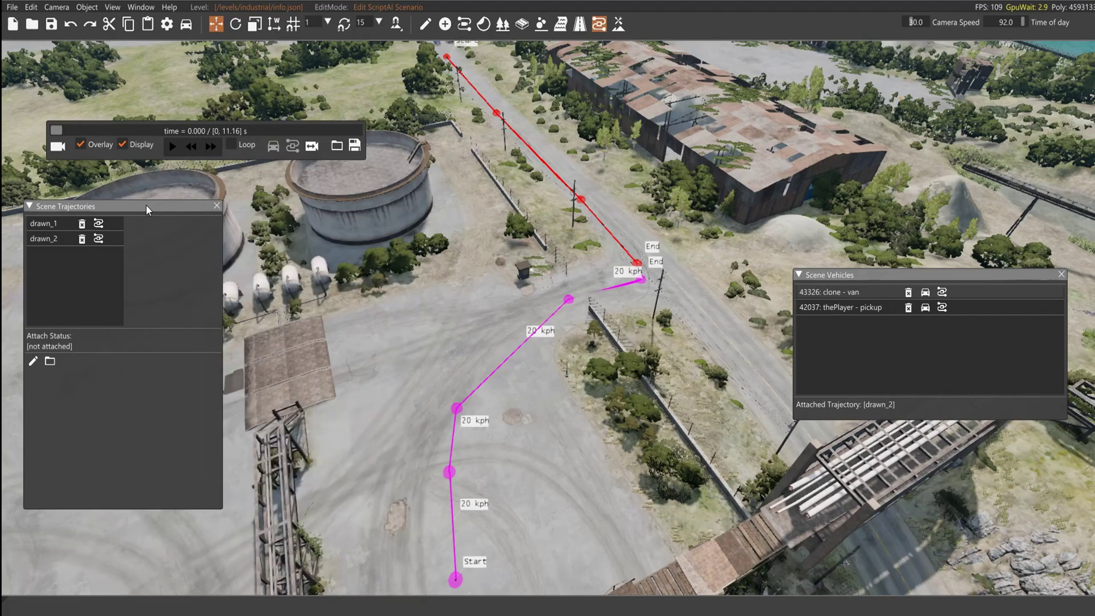
drag(146, 206, 139, 255)
mouse_move(61, 136)
mouse_down()
mouse_move(117, 131)
mouse_move(51, 133)
mouse_move(49, 142)
mouse_up()
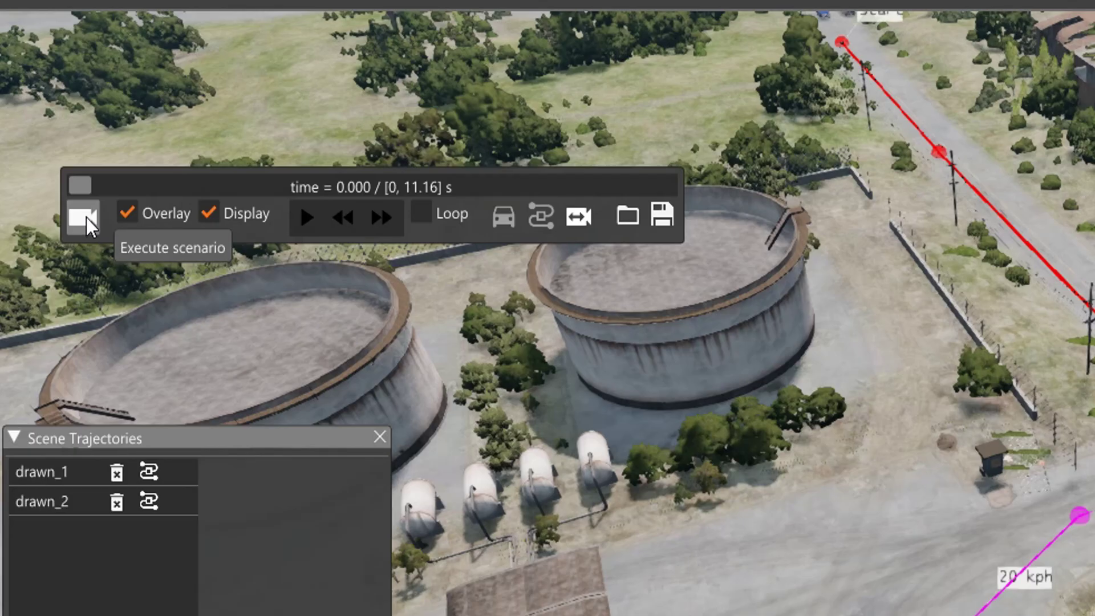
click(86, 217)
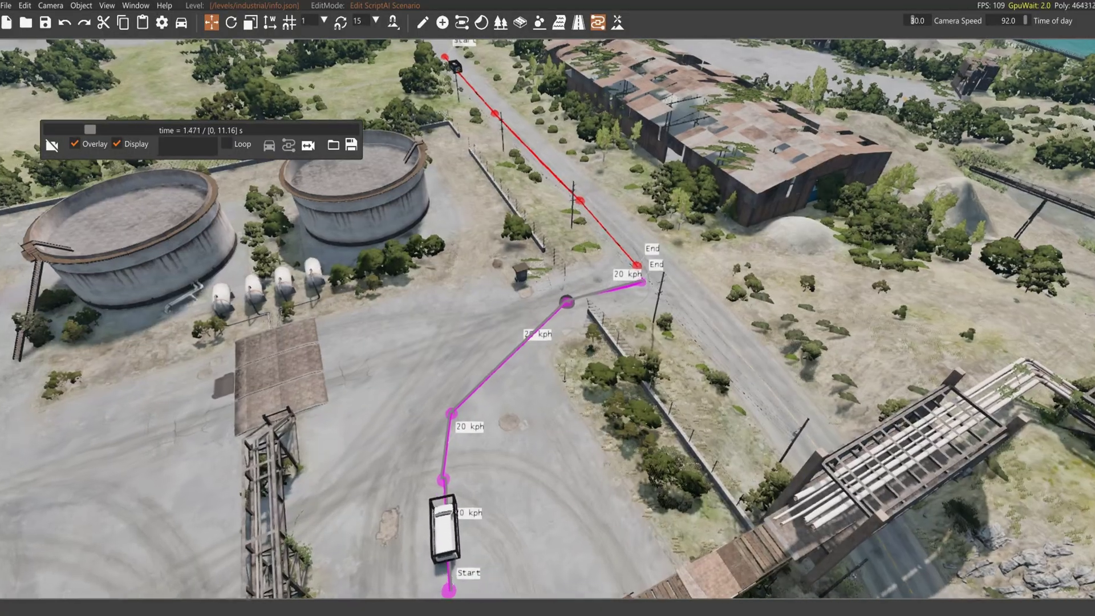
Hide the overlay and display graphics and watch both vehicles drive to the road junction.
mouse_move(239, 228)
right_down()
mouse_move(194, 211)
mouse_move(234, 228)
right_up()
click(90, 145)
click(137, 147)
key(w)
key(d)
right_drag(616, 377, 600, 366)
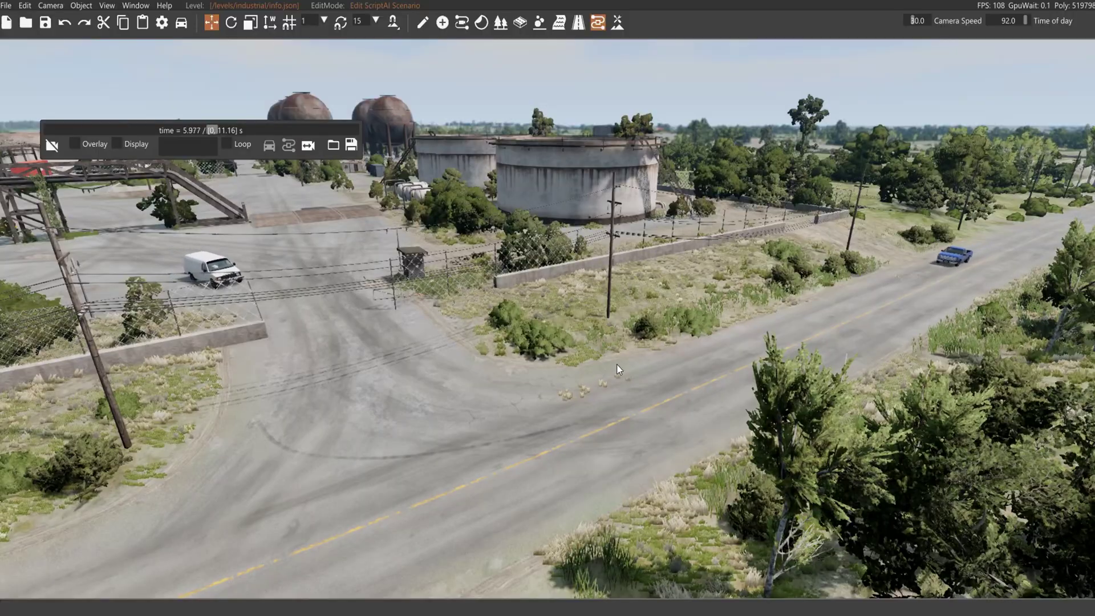
right_drag(710, 354, 723, 289)
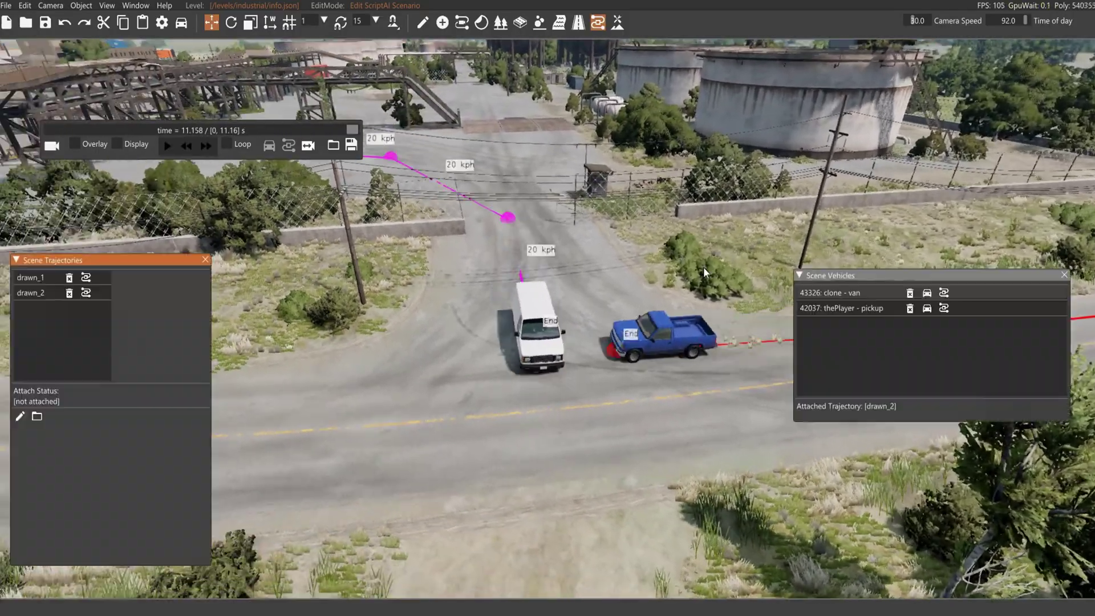
right_drag(703, 267, 703, 267)
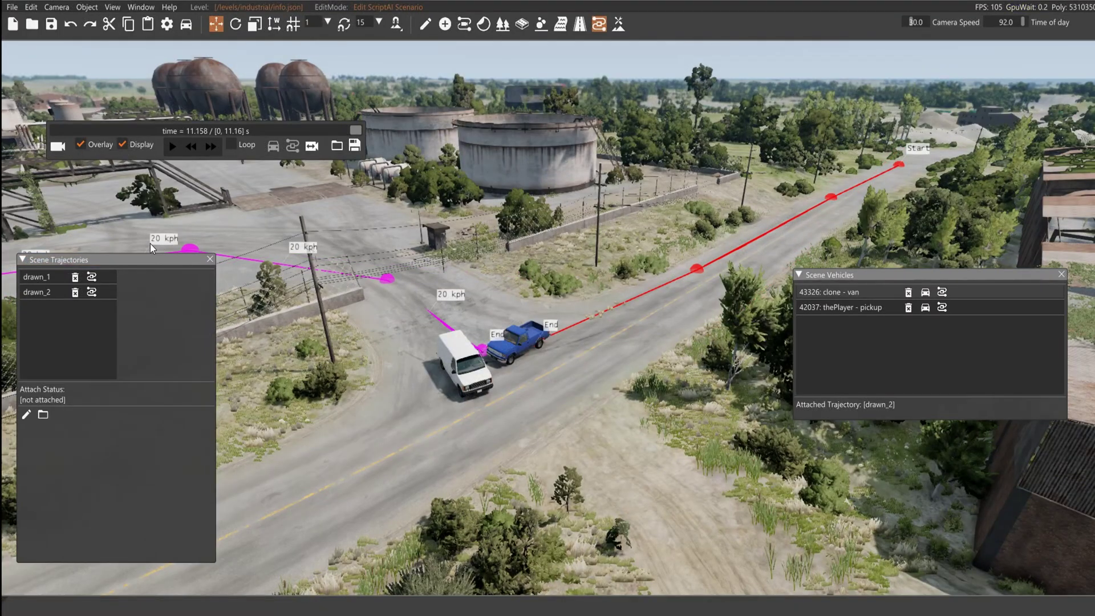
Assign a velocity of 70 kph to the pickup's red trajectory and rewind the timeline to 0.
click(92, 277)
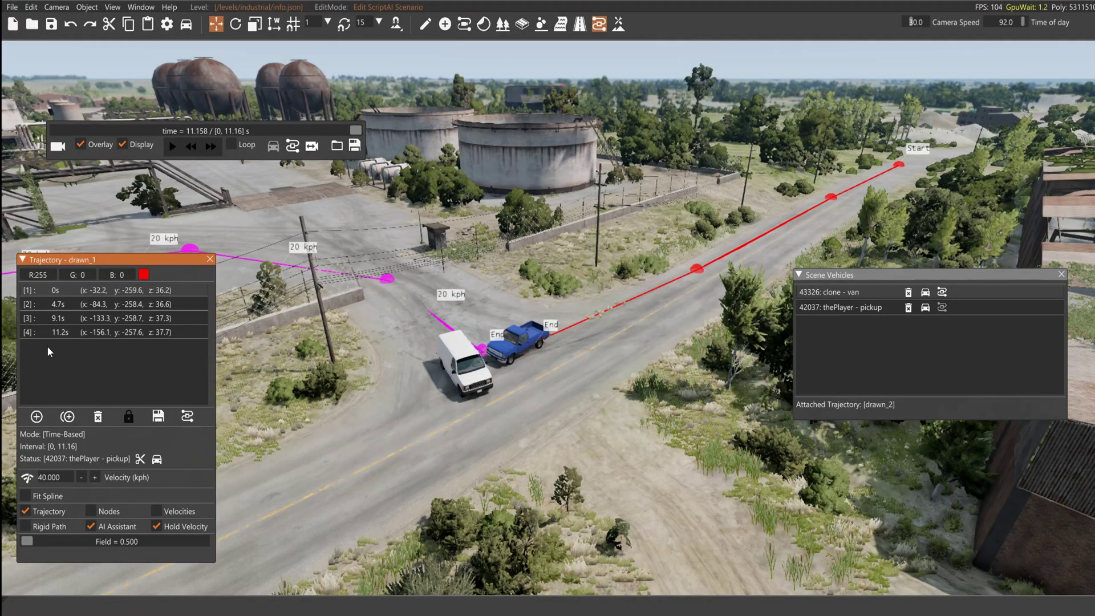
click(49, 477)
text(70)
click(27, 477)
drag(356, 130, 3, 160)
right_drag(4, 160, 0, 160)
right_drag(278, 218, 255, 228)
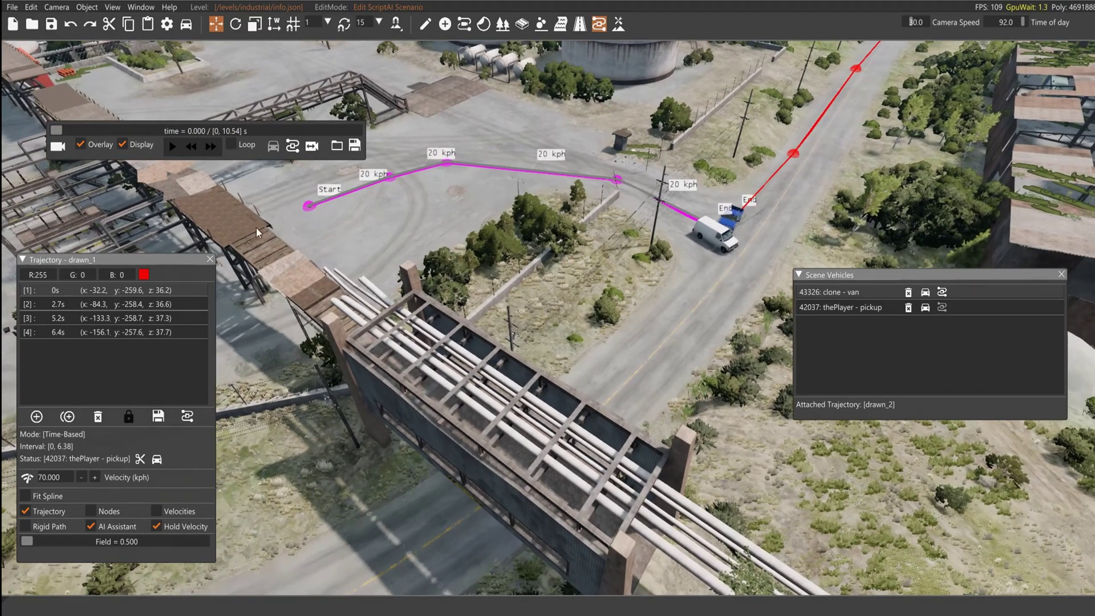
Assign a velocity of 35 kph to the van's magenta trajectory, drawn_2.
click(290, 145)
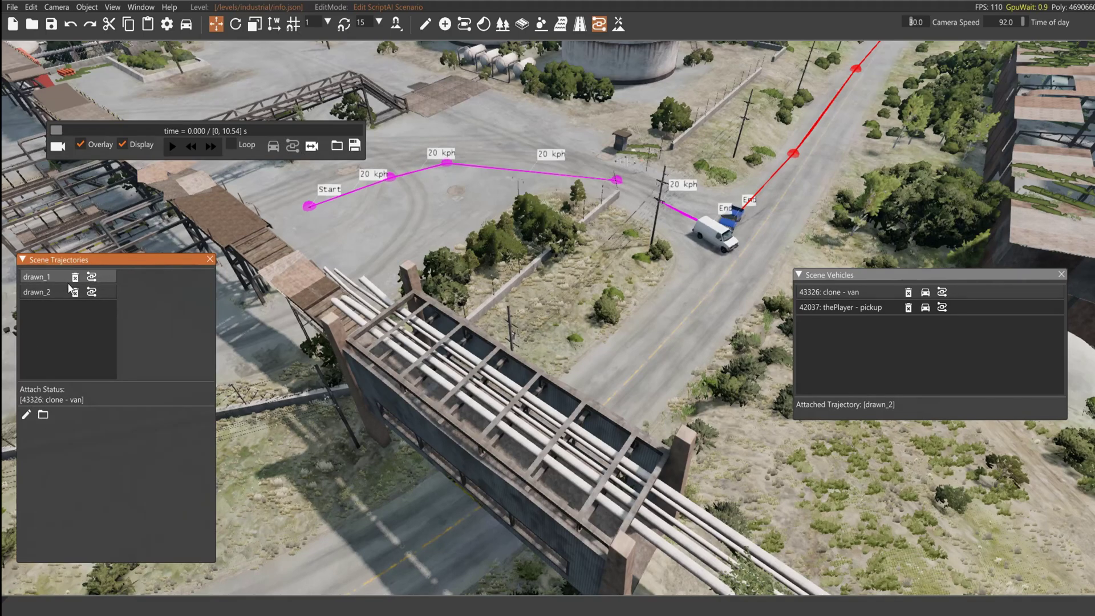
click(91, 292)
double_click(232, 421)
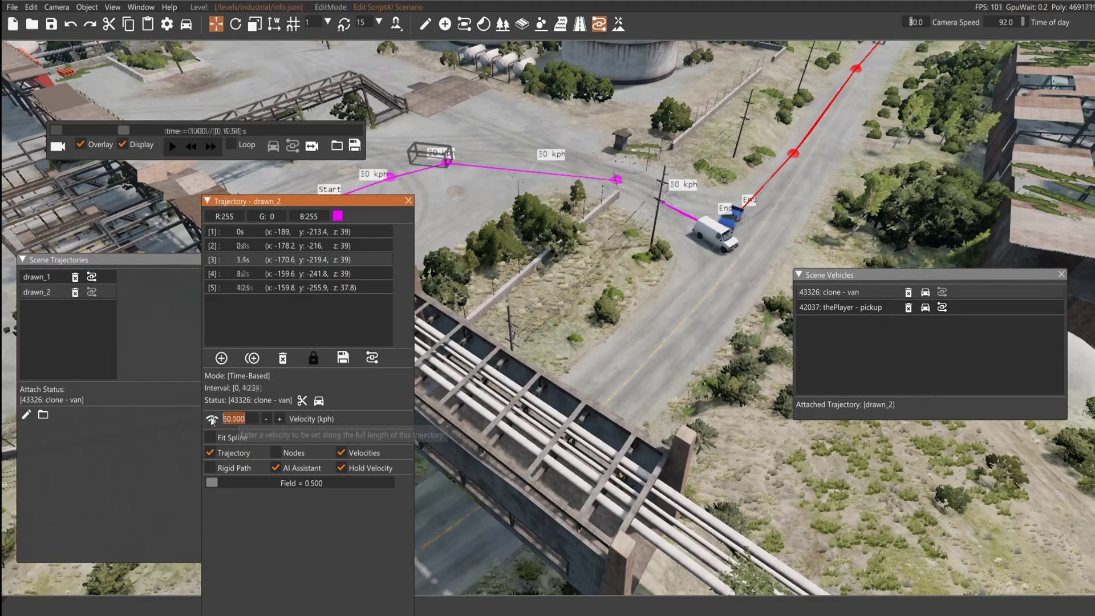
text(35)
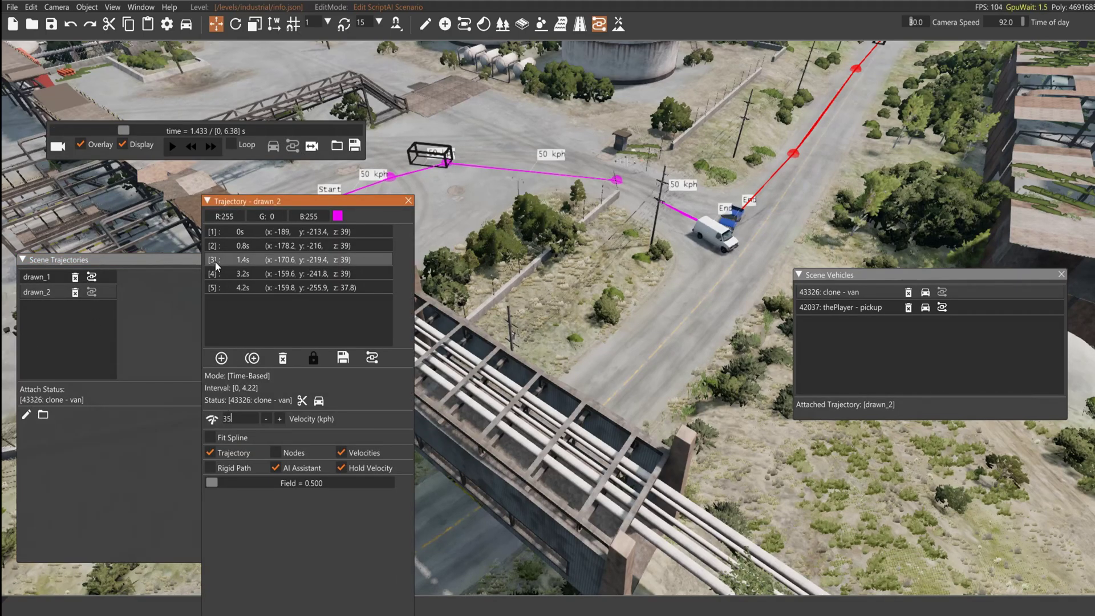
key(Return)
click(212, 419)
Rewind the timeline to 0 and close the van's trajectory settings.
drag(101, 132, 67, 150)
key(w)
right_drag(543, 290, 564, 247)
click(408, 201)
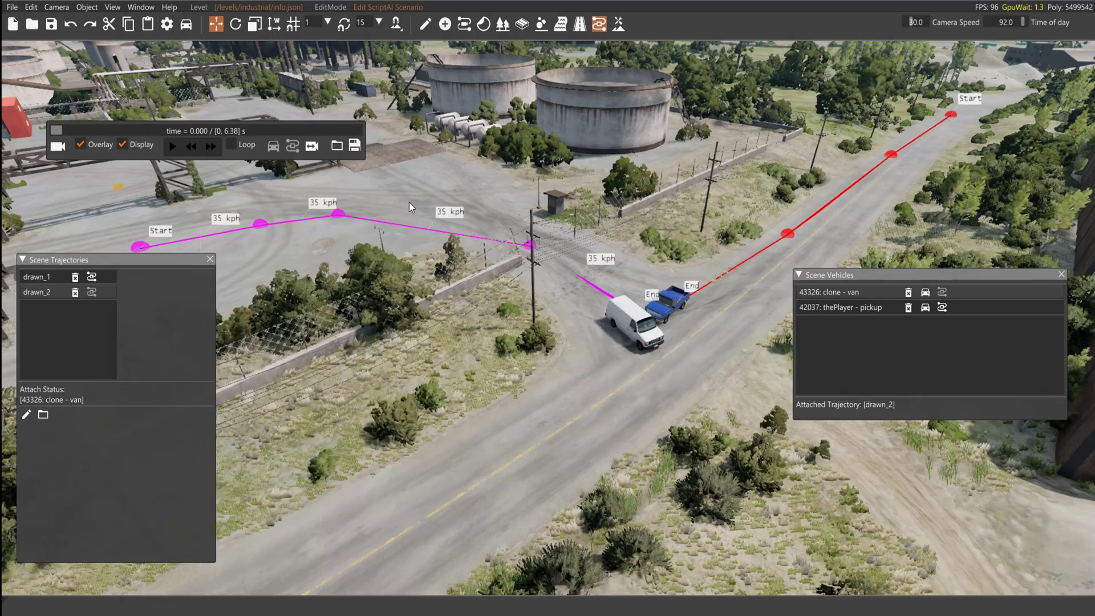
Execute the scenario with the display graphics hidden and follow both vehicles with the camera as they meet at the junction.
click(59, 148)
click(123, 144)
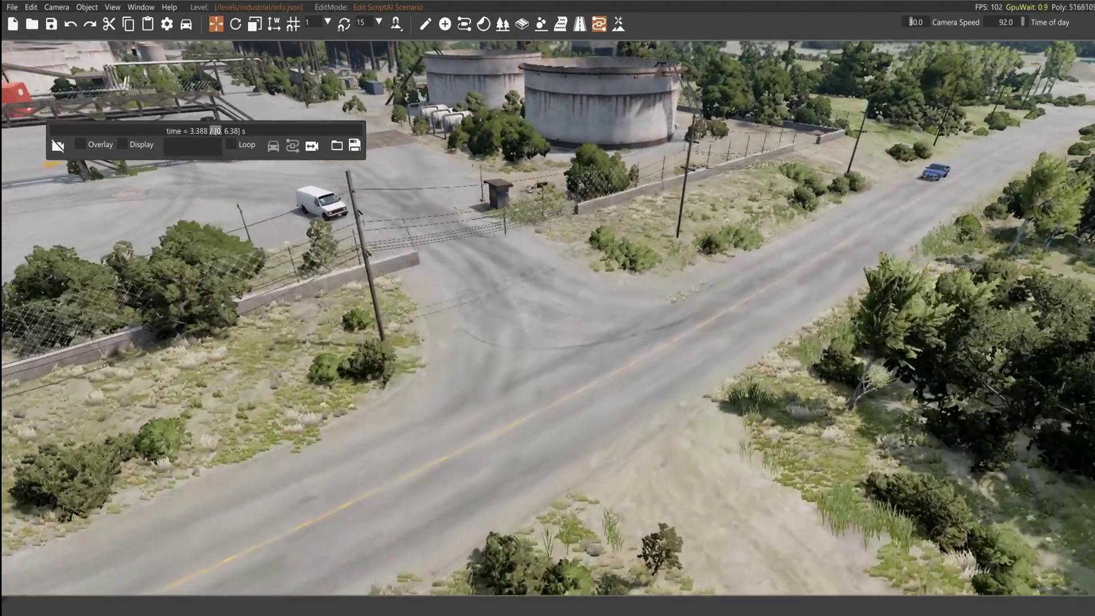
key(w)
right_drag(509, 370, 494, 361)
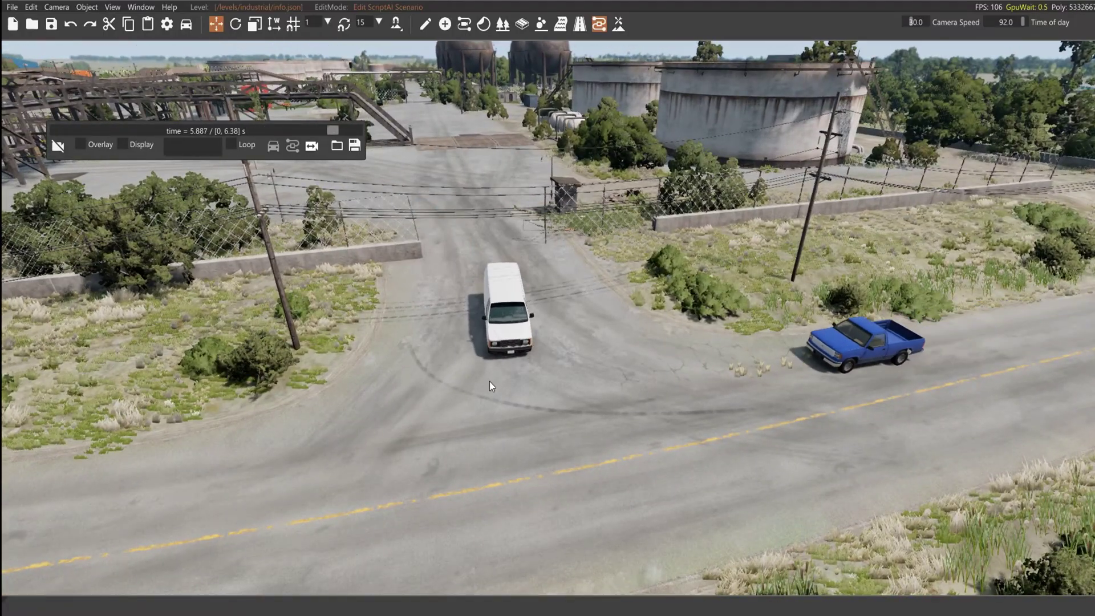
key(w)
mouse_move(646, 316)
right_down()
mouse_move(621, 326)
mouse_move(576, 318)
mouse_move(693, 321)
mouse_move(653, 311)
right_up()
key(d)
key(a)
key(a)
key(d)
key(s)
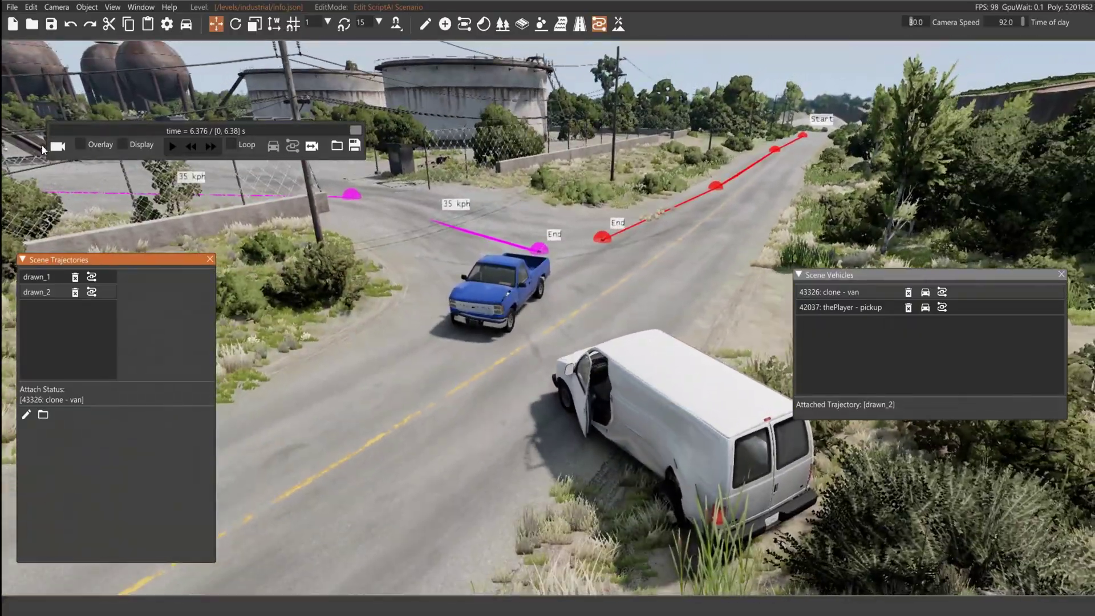
click(57, 146)
right_drag(399, 285, 374, 322)
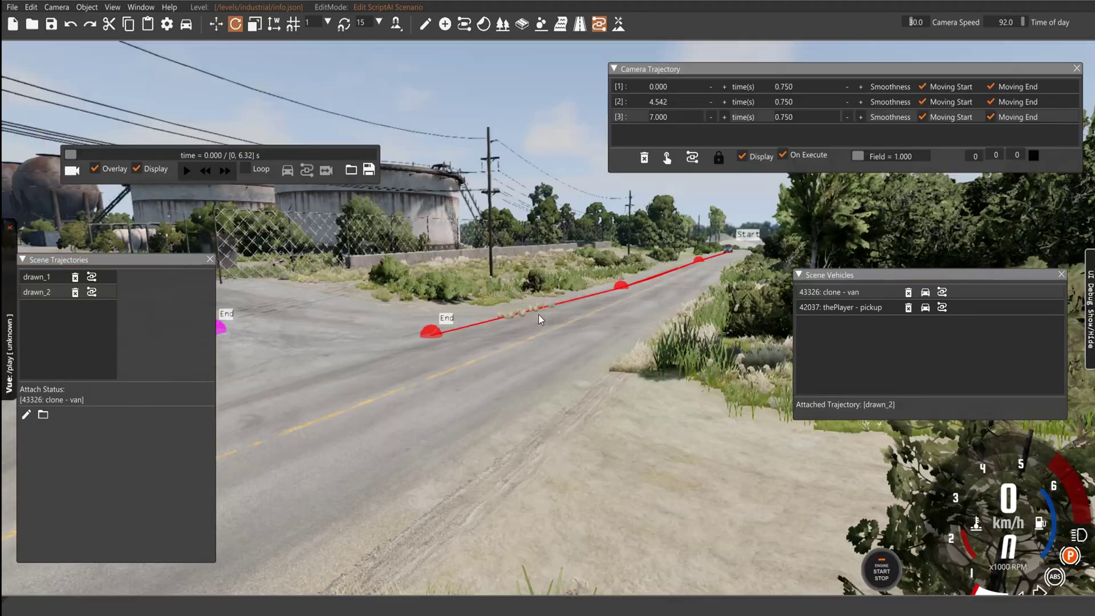
Execute the scenario with the three-point camera trajectory and review the resulting shot of the junction.
key(s)
right_drag(621, 337, 584, 336)
key(w)
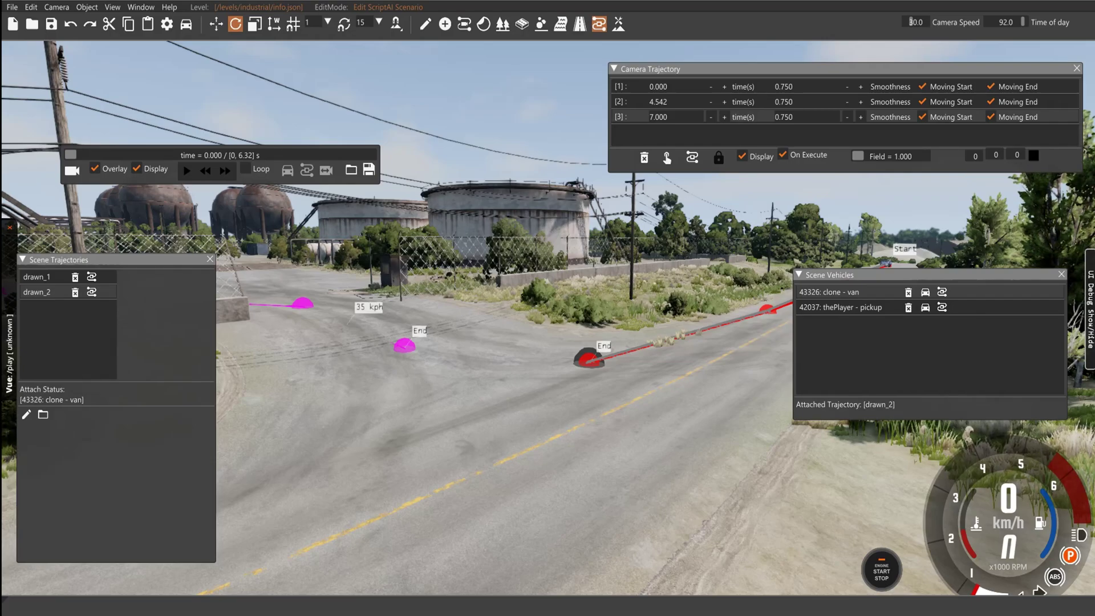
key(s)
right_drag(584, 335, 618, 347)
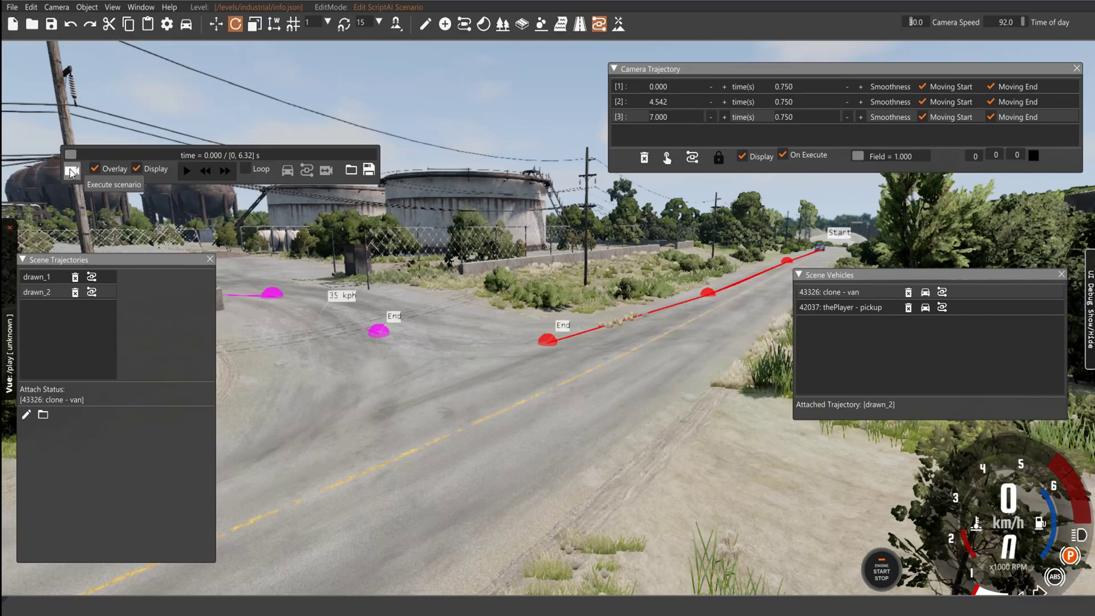
click(71, 171)
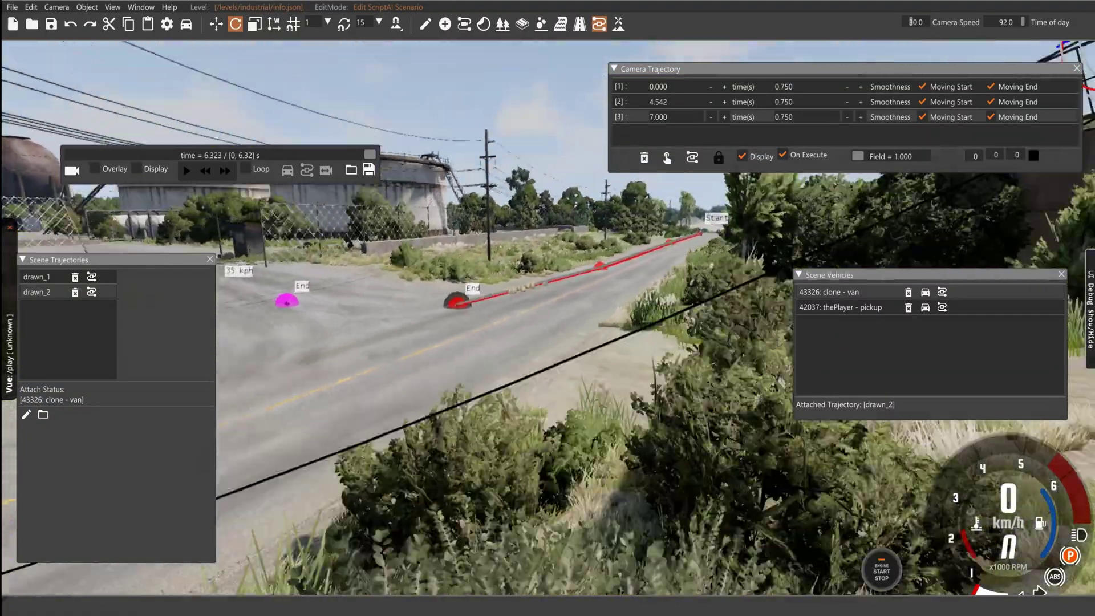
mouse_move(448, 118)
right_down()
mouse_move(491, 91)
mouse_move(513, 94)
mouse_move(448, 118)
right_up()
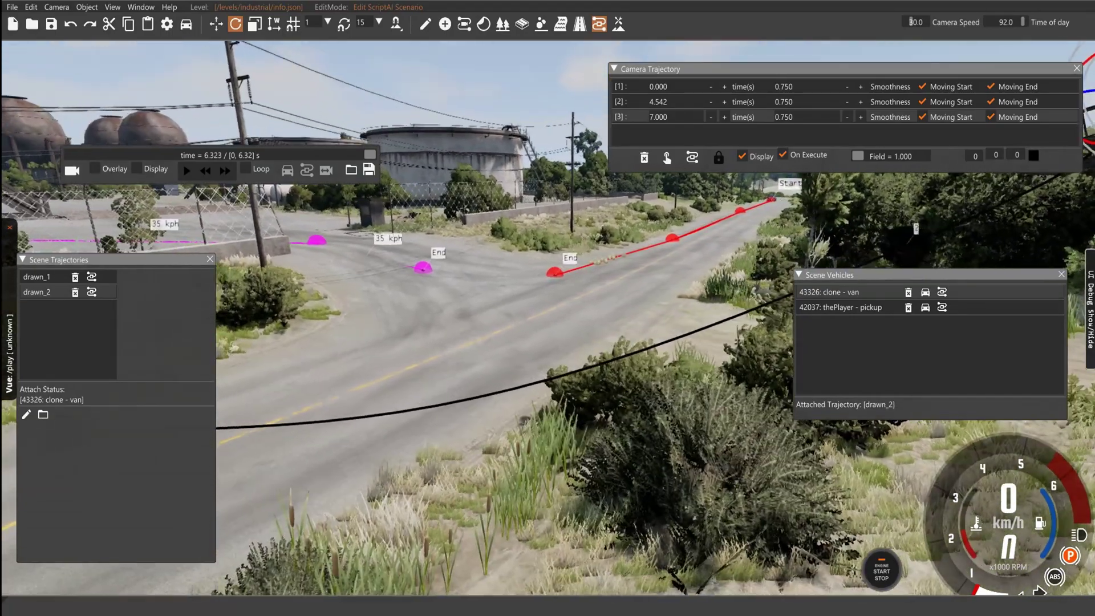
Leave the editor for the game view and position the free camera beside the road, facing the junction.
key(F11)
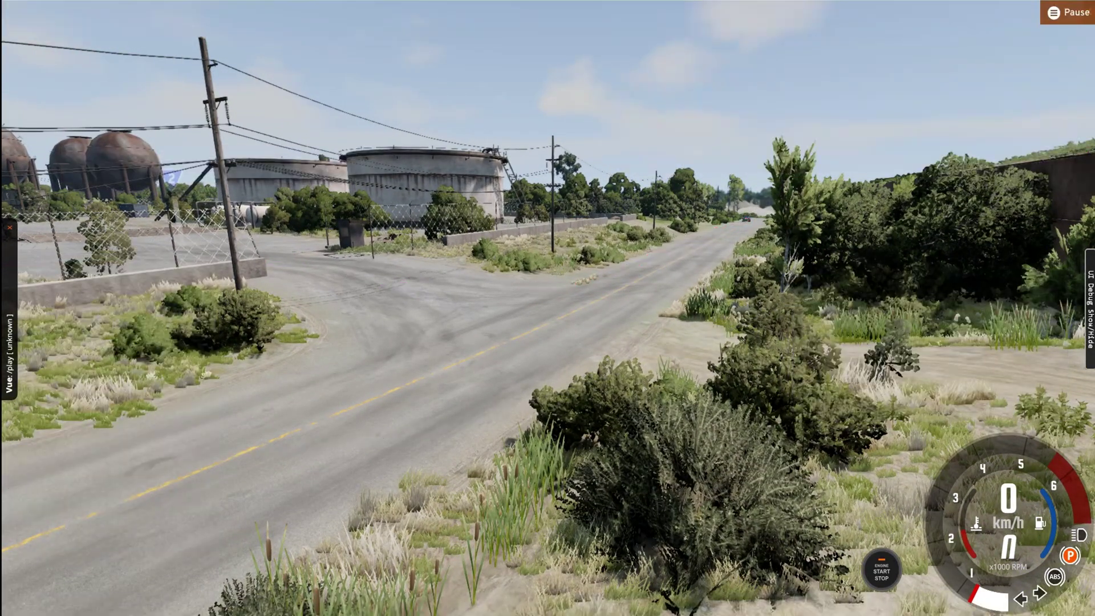
key(alt+u)
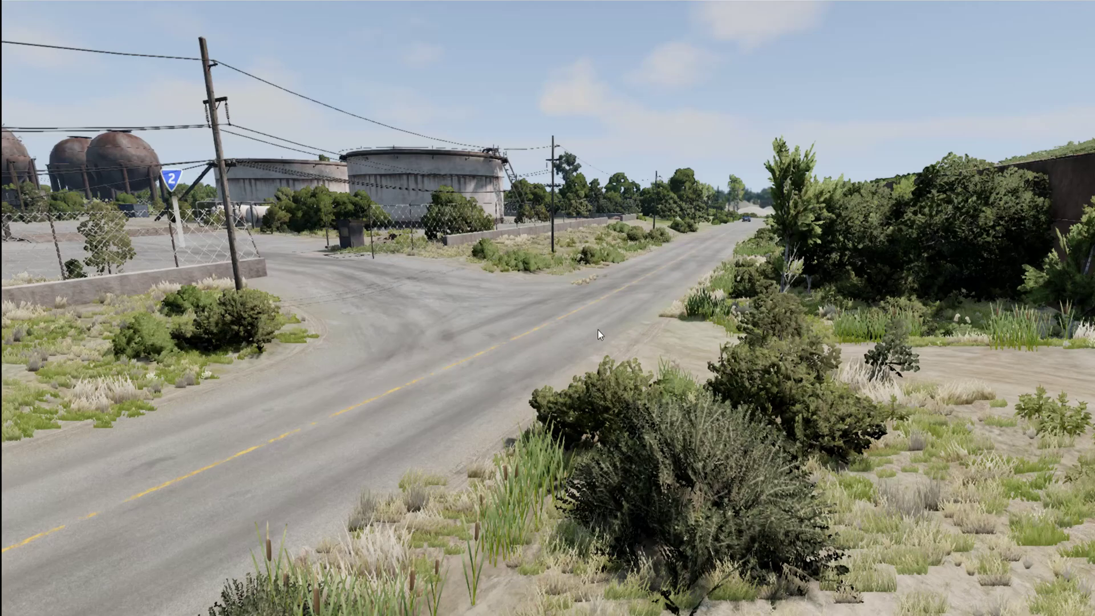
key(alt+u)
right_drag(596, 303, 561, 285)
key(w)
key(s)
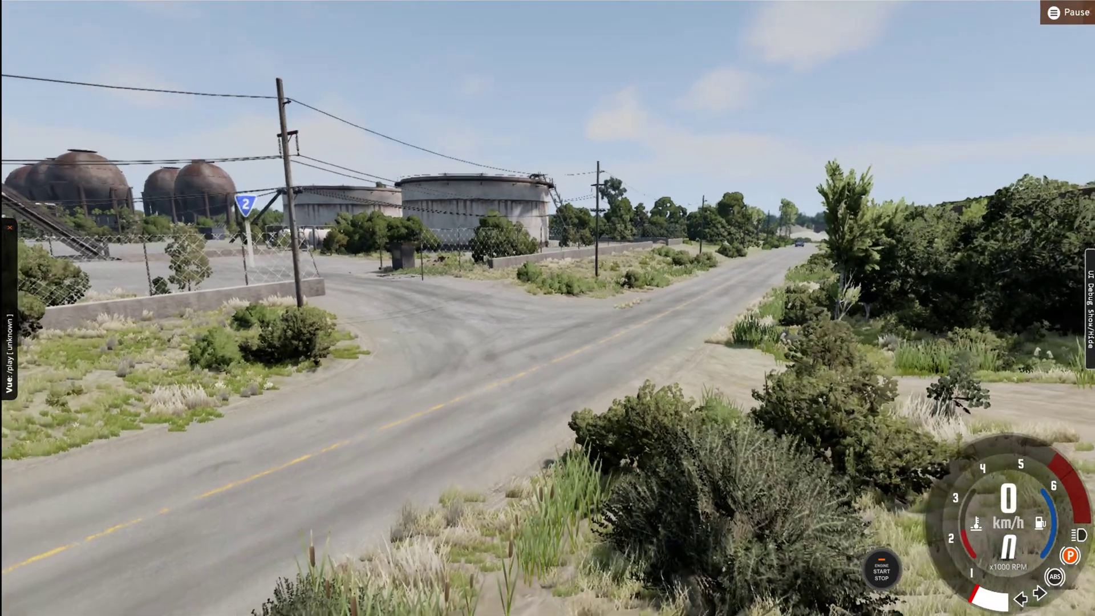
right_drag(785, 217, 689, 255)
key(w)
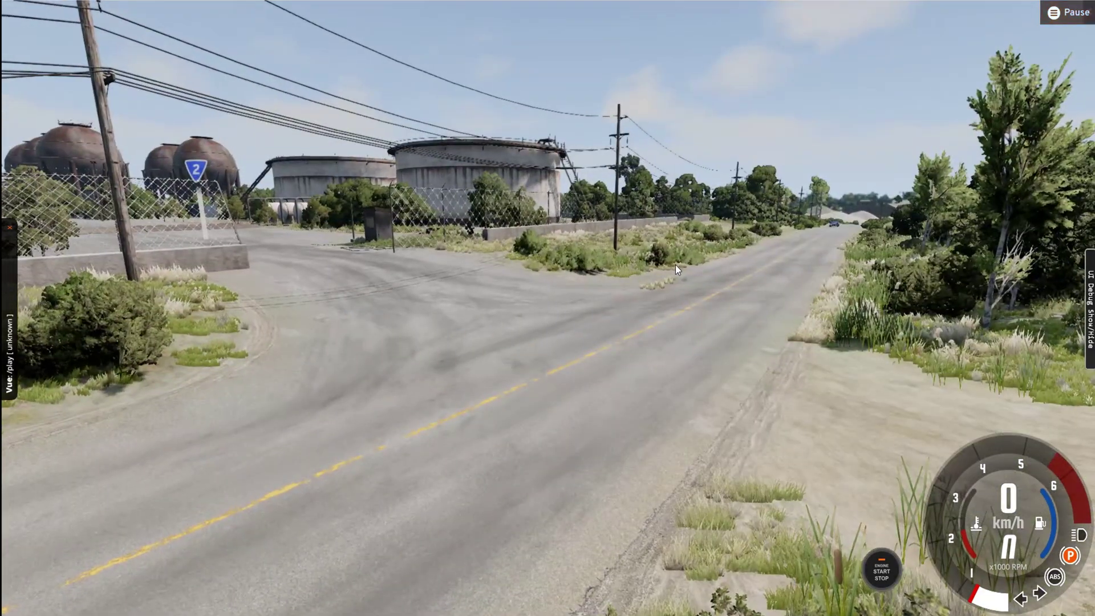
Frame the junction from behind the yard fence in Photo Mode with a 45° field of view and hide the interface.
key(Escape)
click(704, 16)
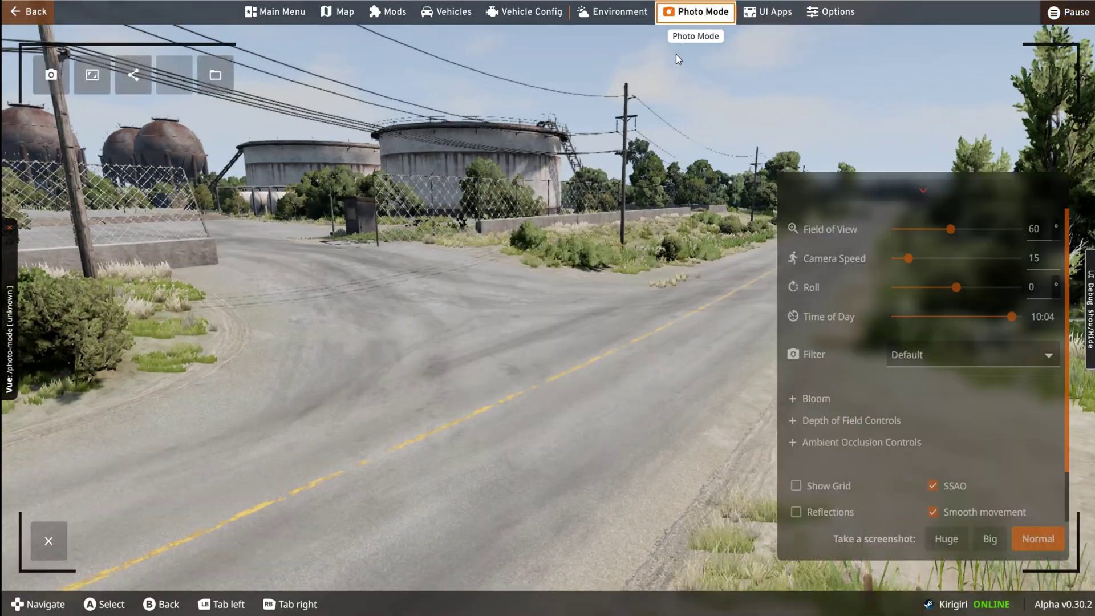
right_drag(548, 228, 450, 268)
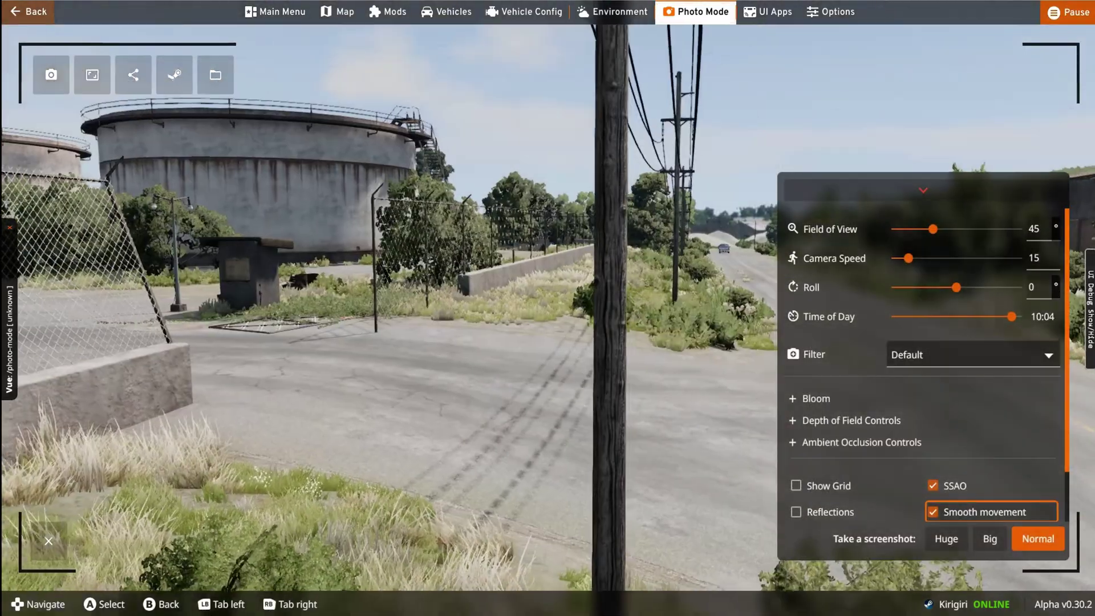
key(a)
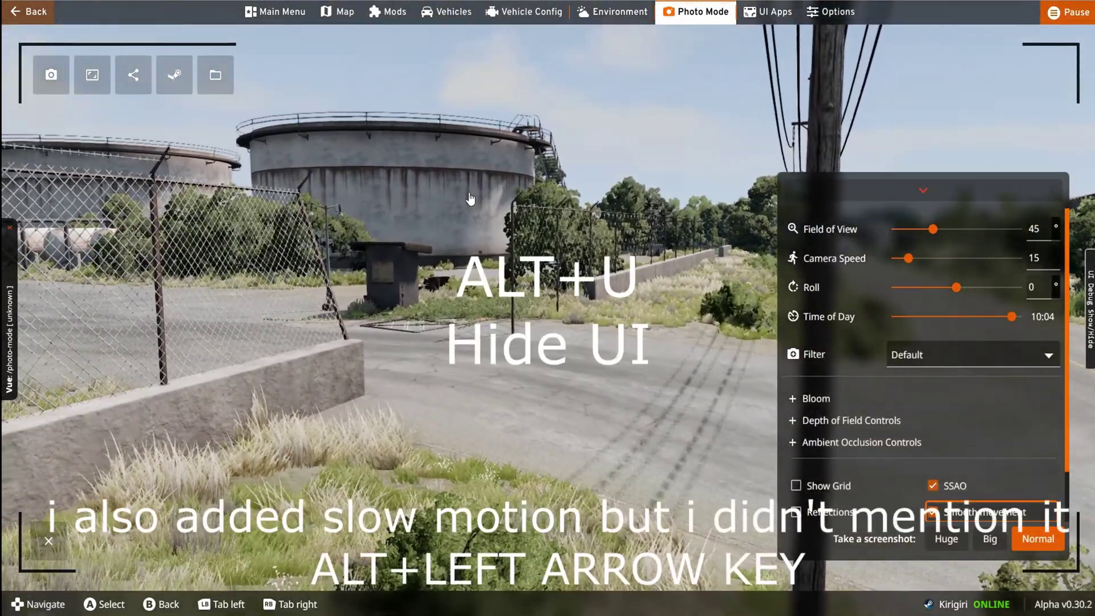
key(alt+u)
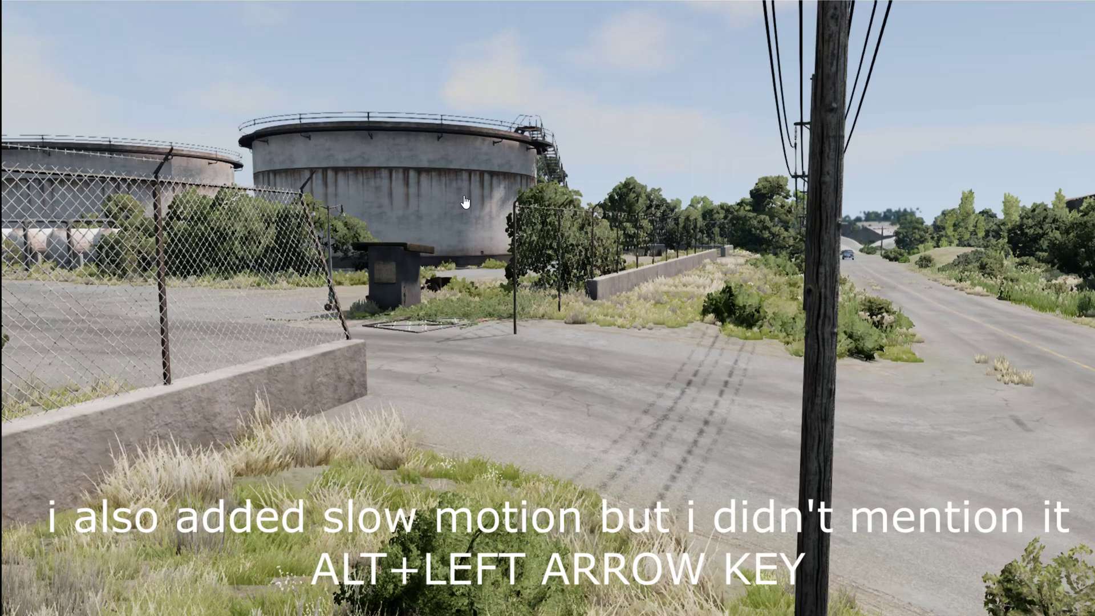
Move the free camera along the roadside to follow the pickup and van through their collision at the junction.
key(d)
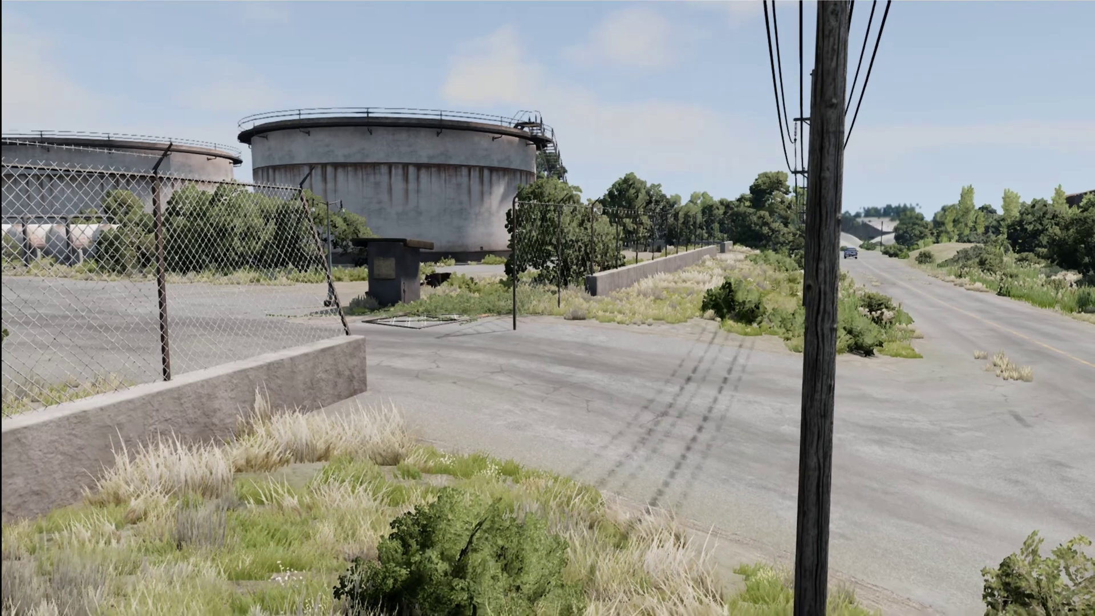
key(d)
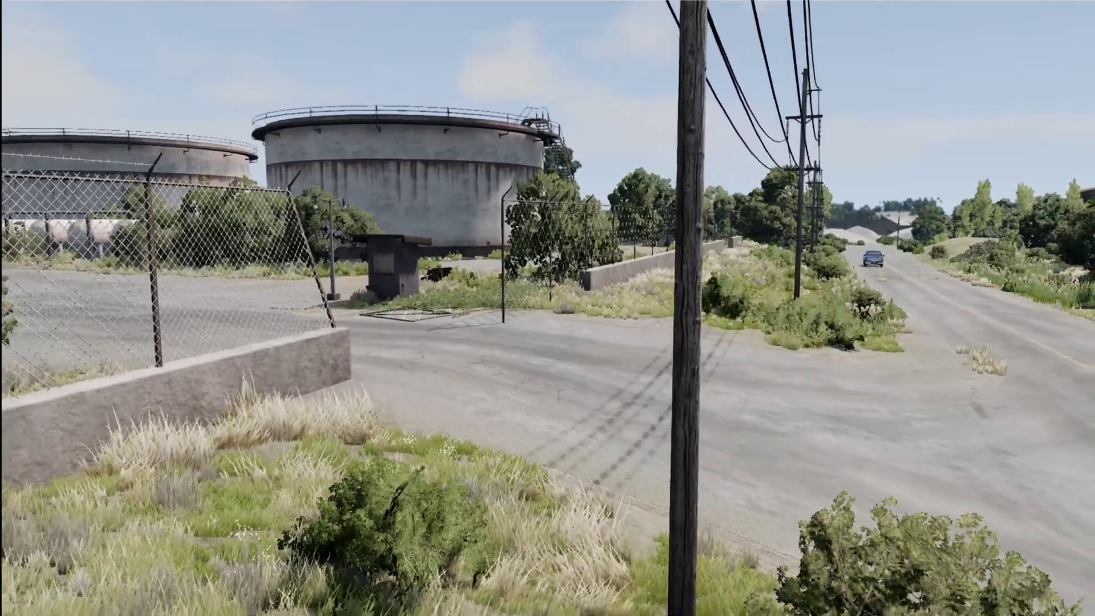
key(d)
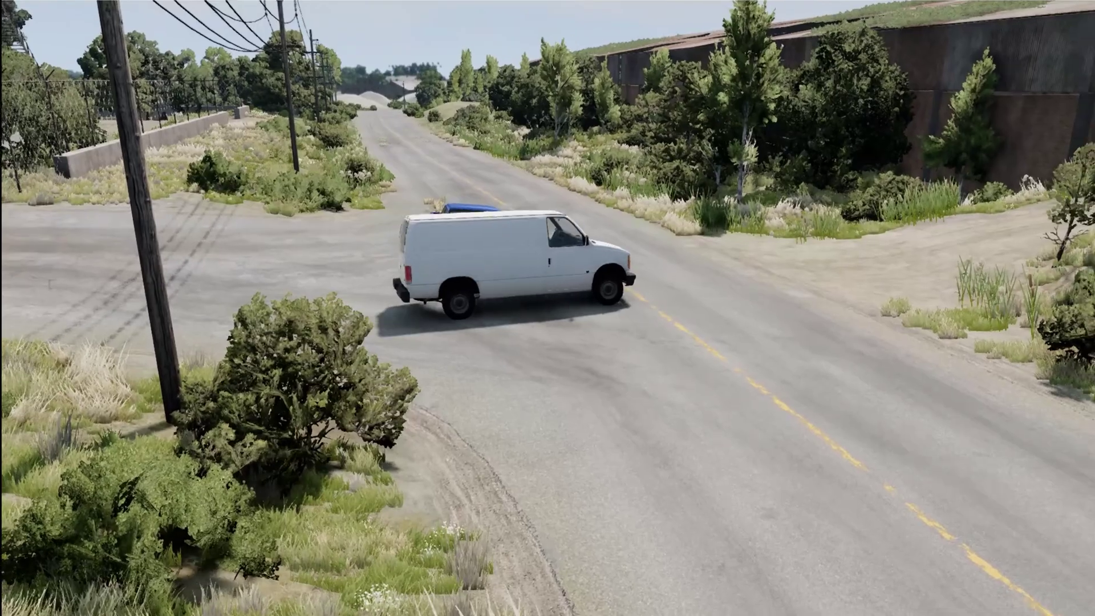
key(d)
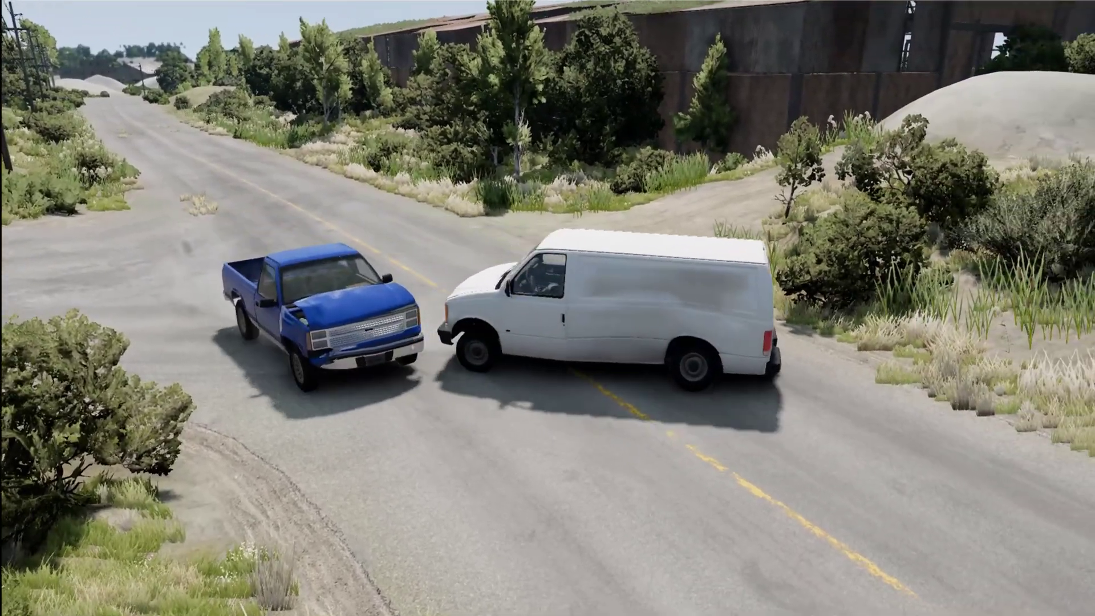
key(d)
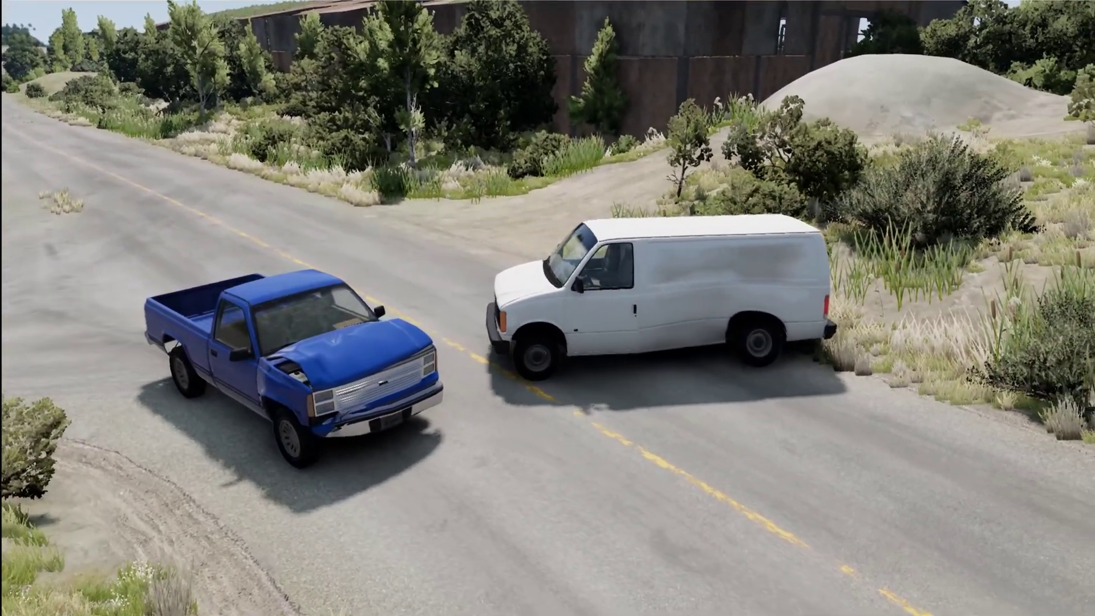